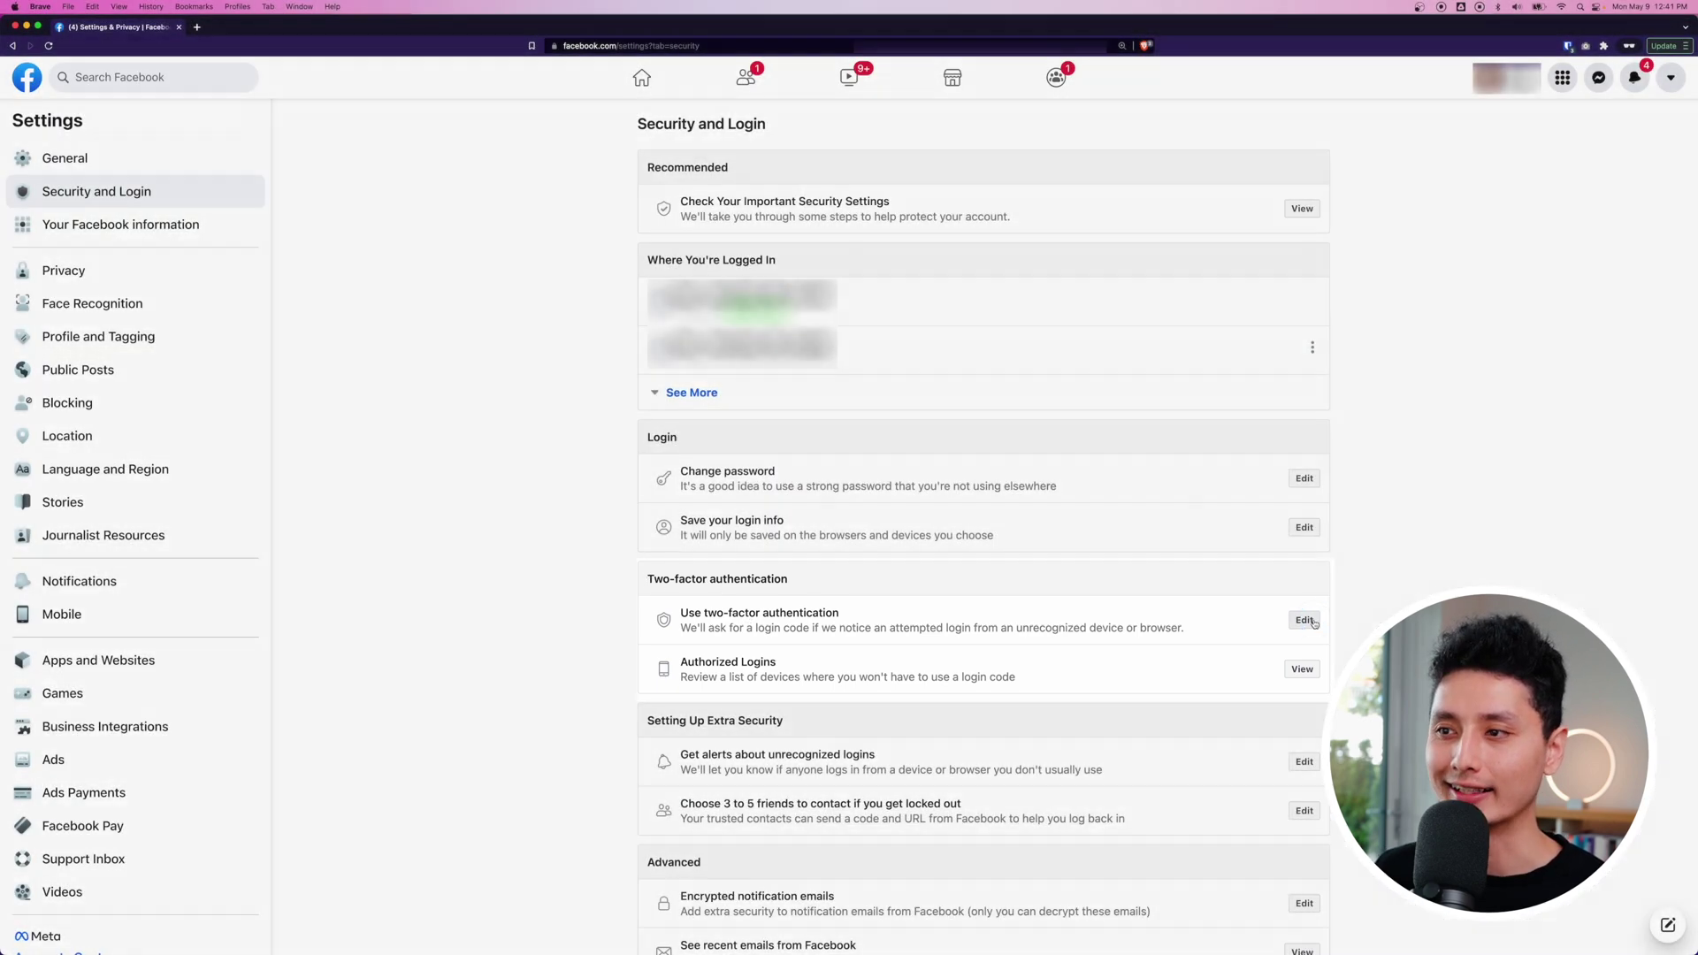
Step: Begin two-factor setup with an authentication app and scan Facebook's QR code into the tablet authenticator
{"action": "left_click", "coordinate": [1303, 619]}
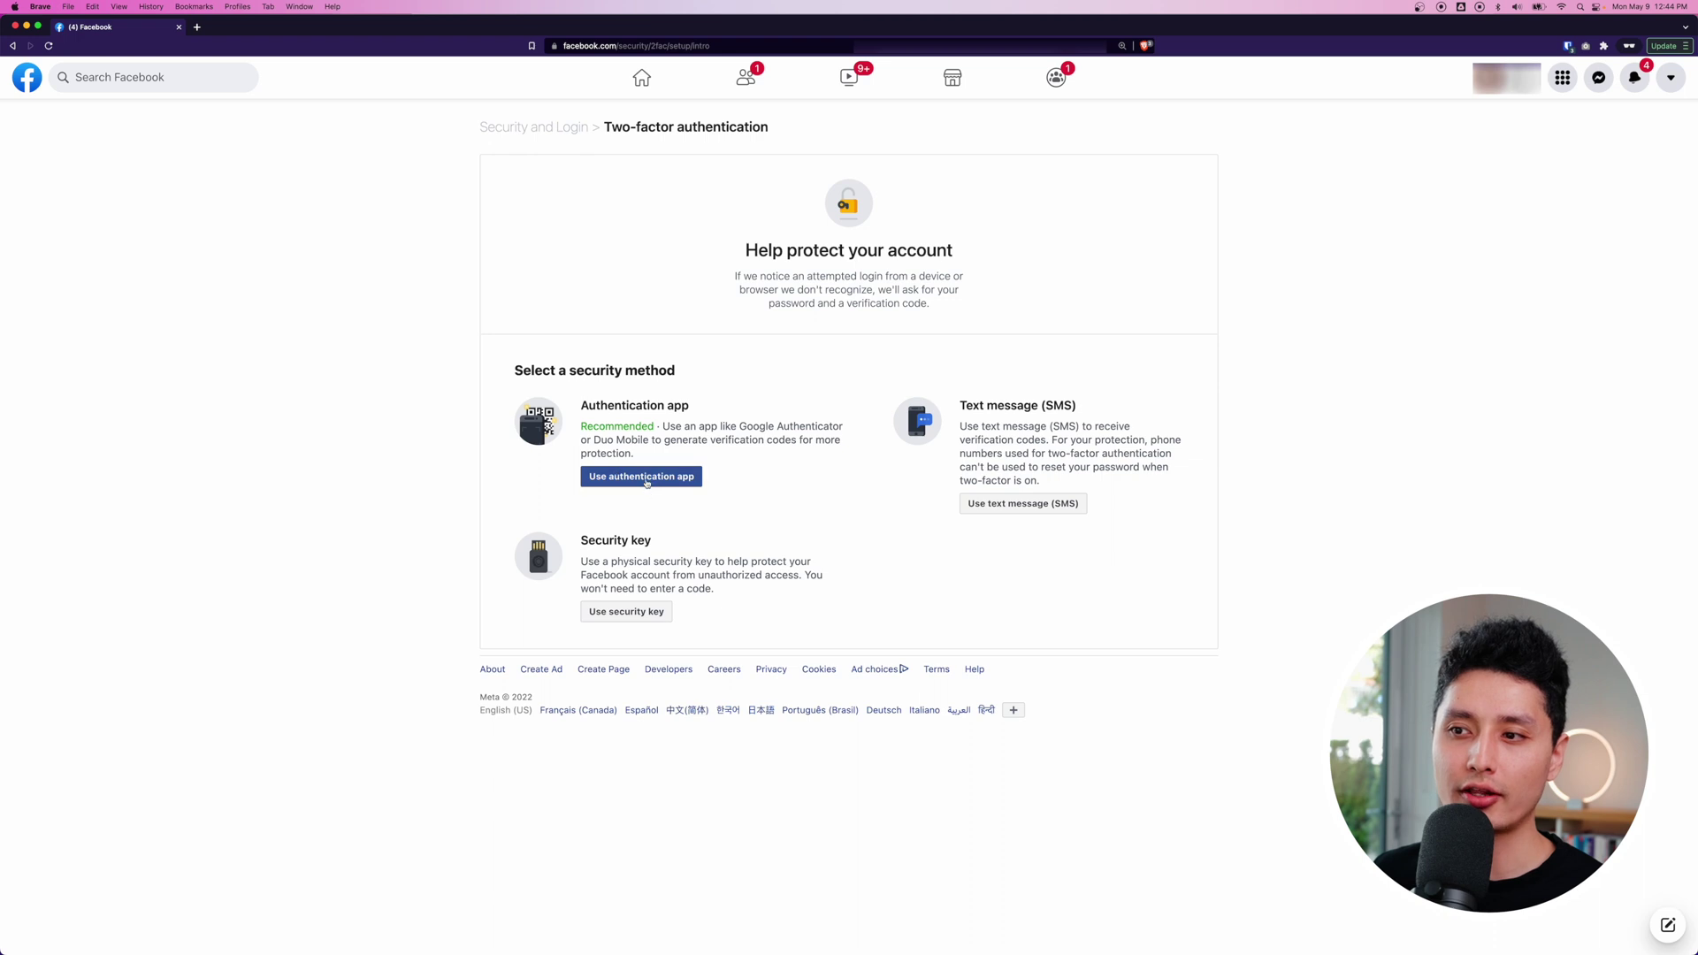
{"action": "left_click", "coordinate": [694, 480]}
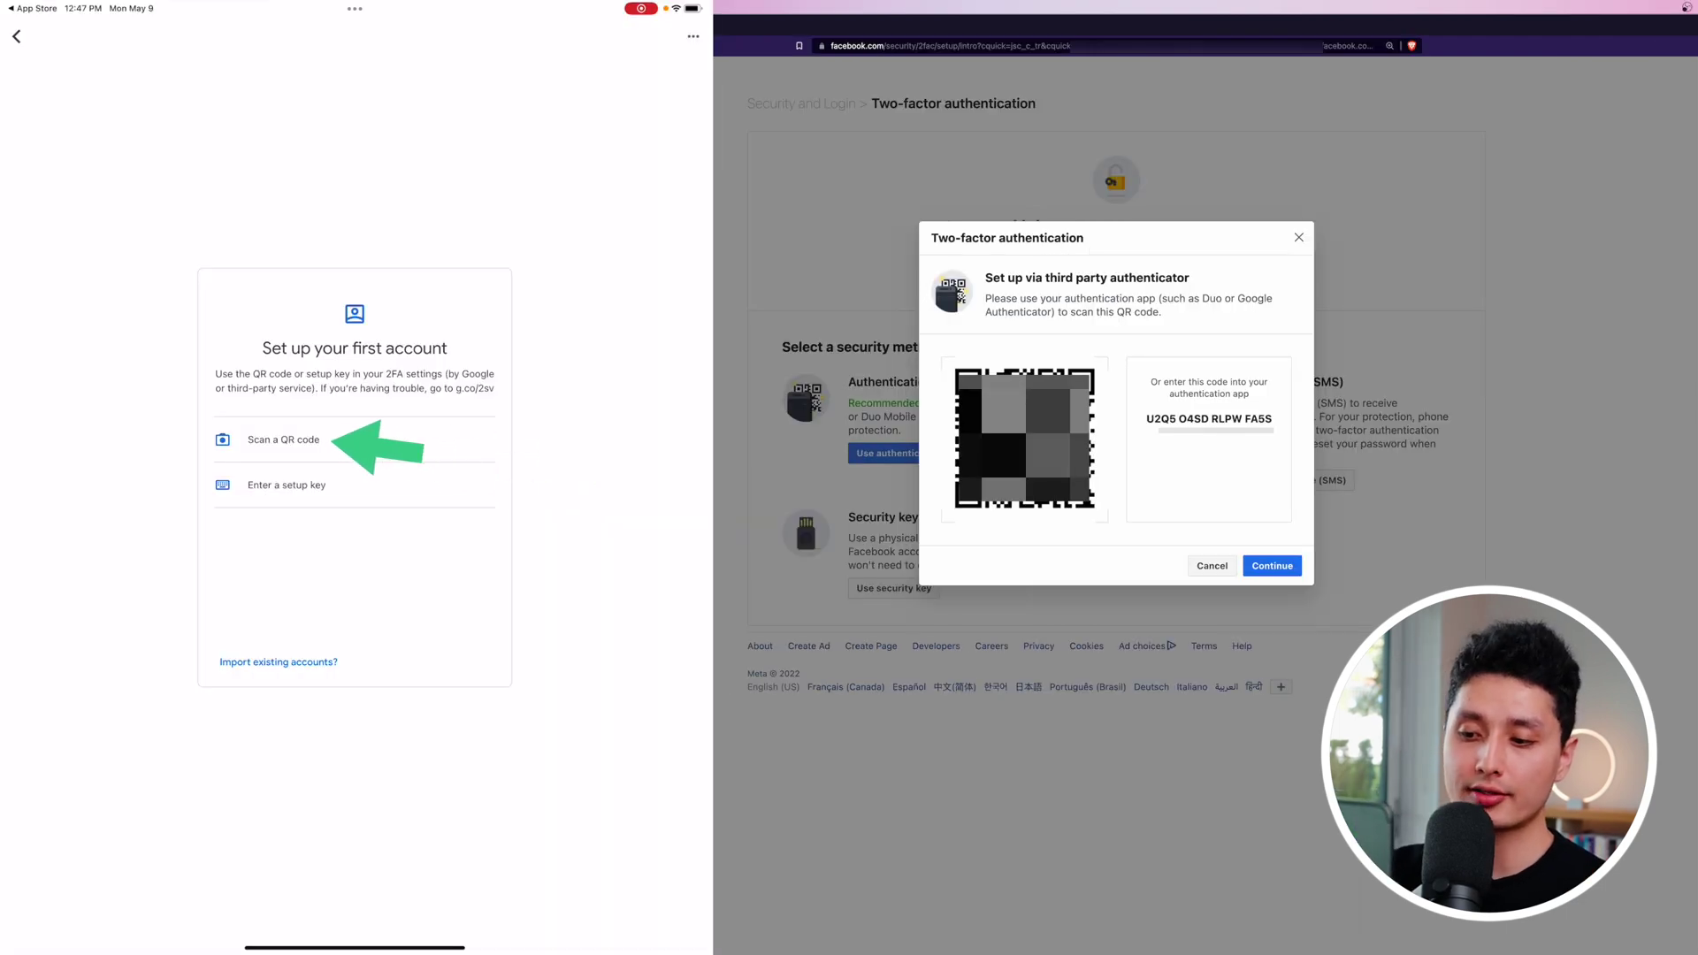
{"action": "left_click", "coordinate": [283, 439]}
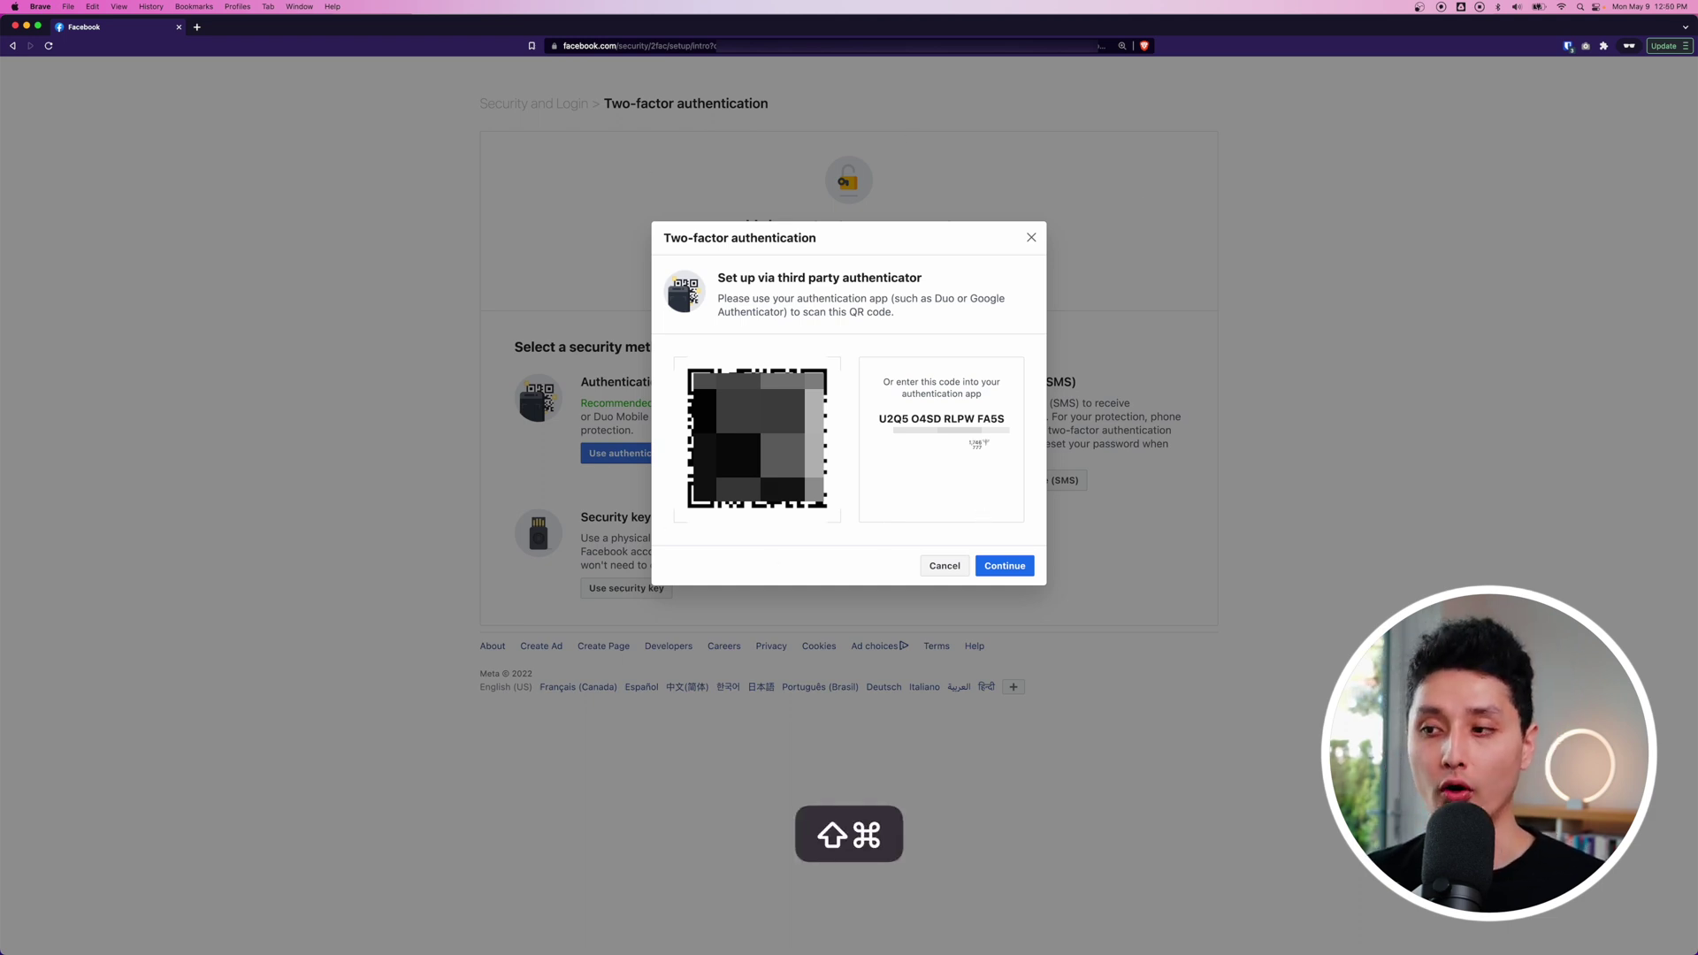
Step: Screenshot the setup QR code, continue, and start entering the six-digit confirmation code
{"action": "key", "text": "super+shift+4"}
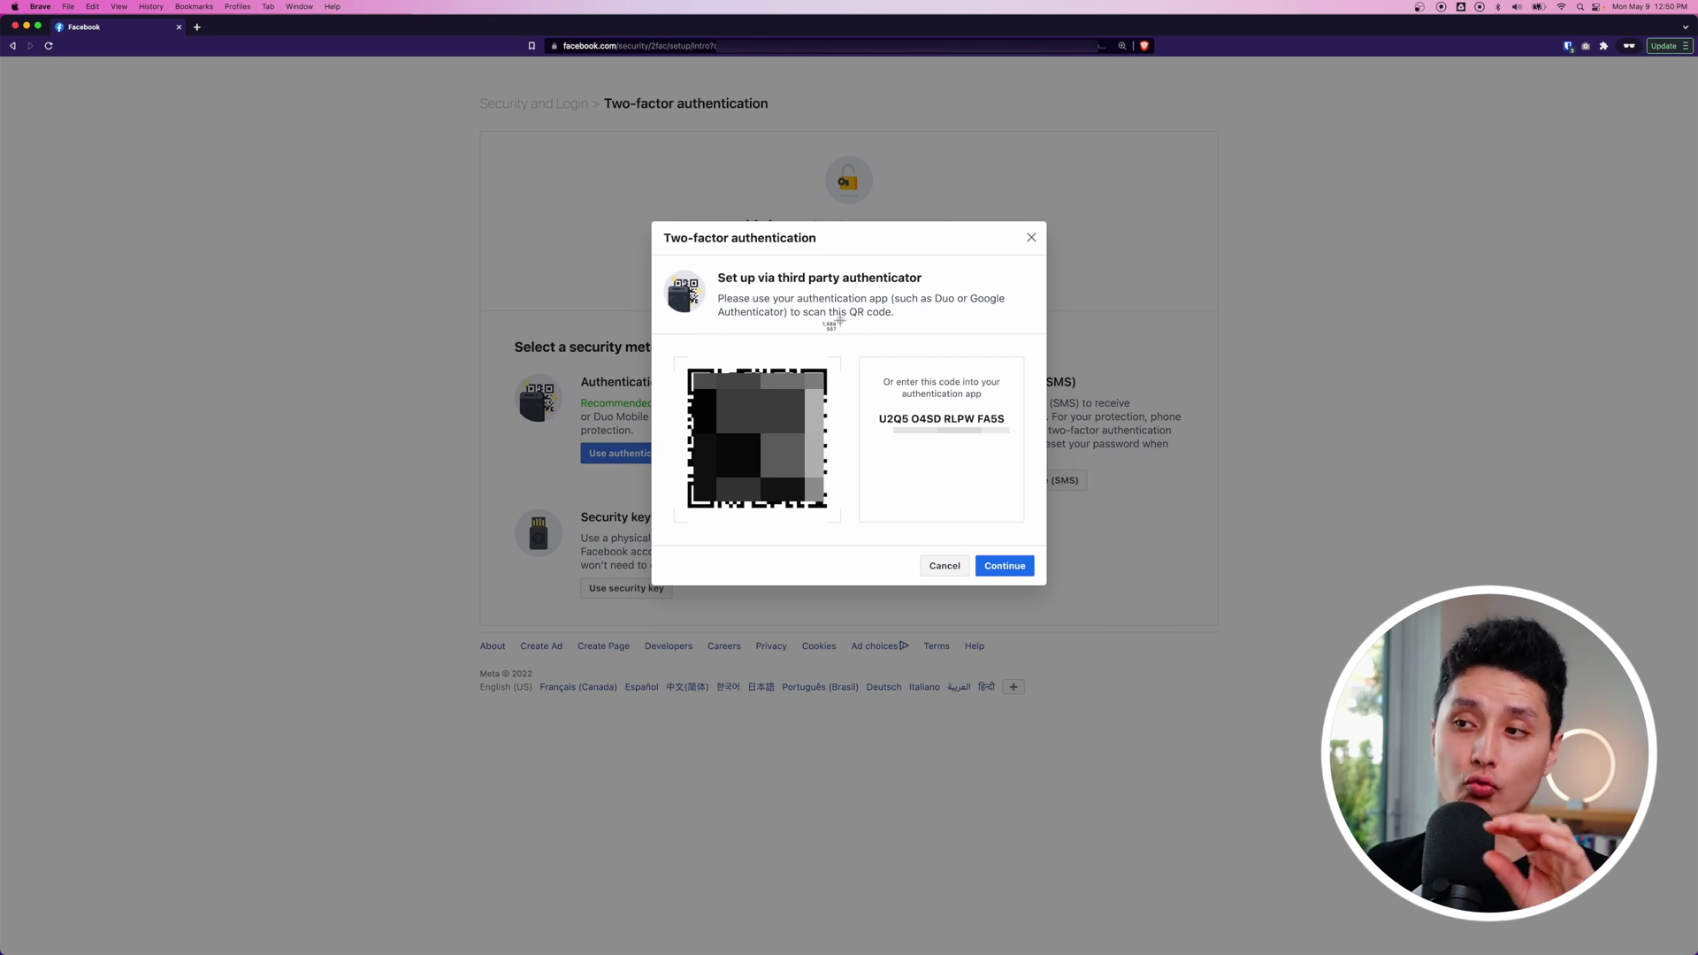
{"action": "left_click_drag", "start_coordinate": [445, 17], "coordinate": [1260, 723]}
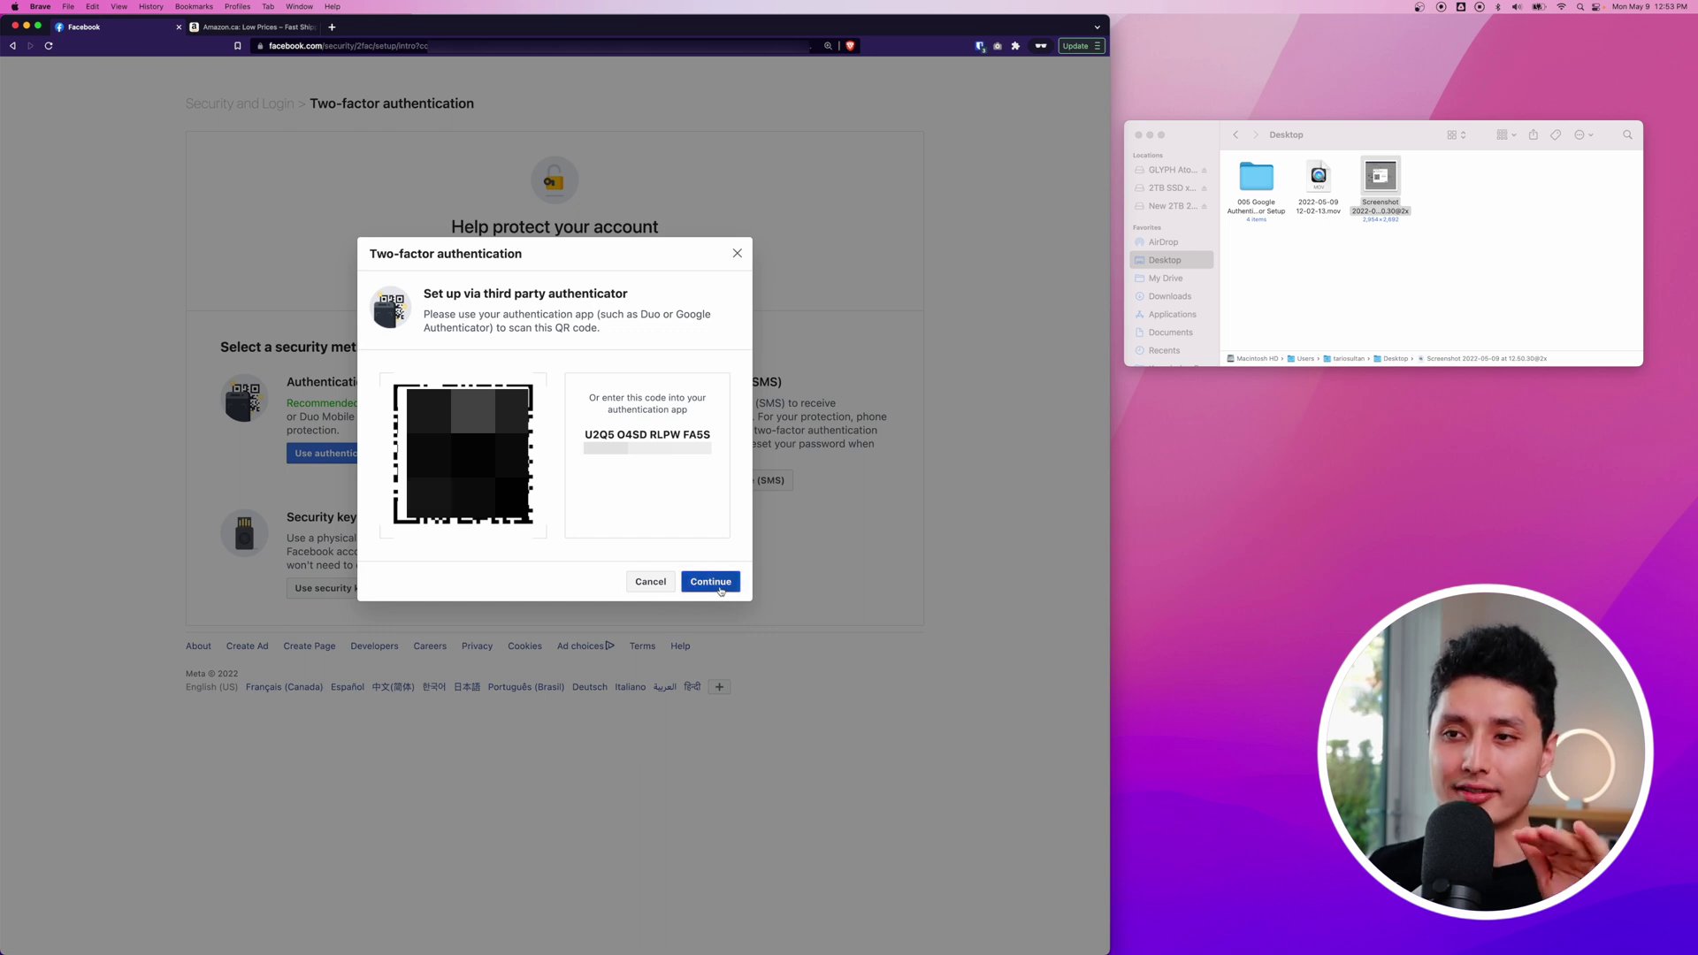
{"action": "left_click", "coordinate": [720, 588]}
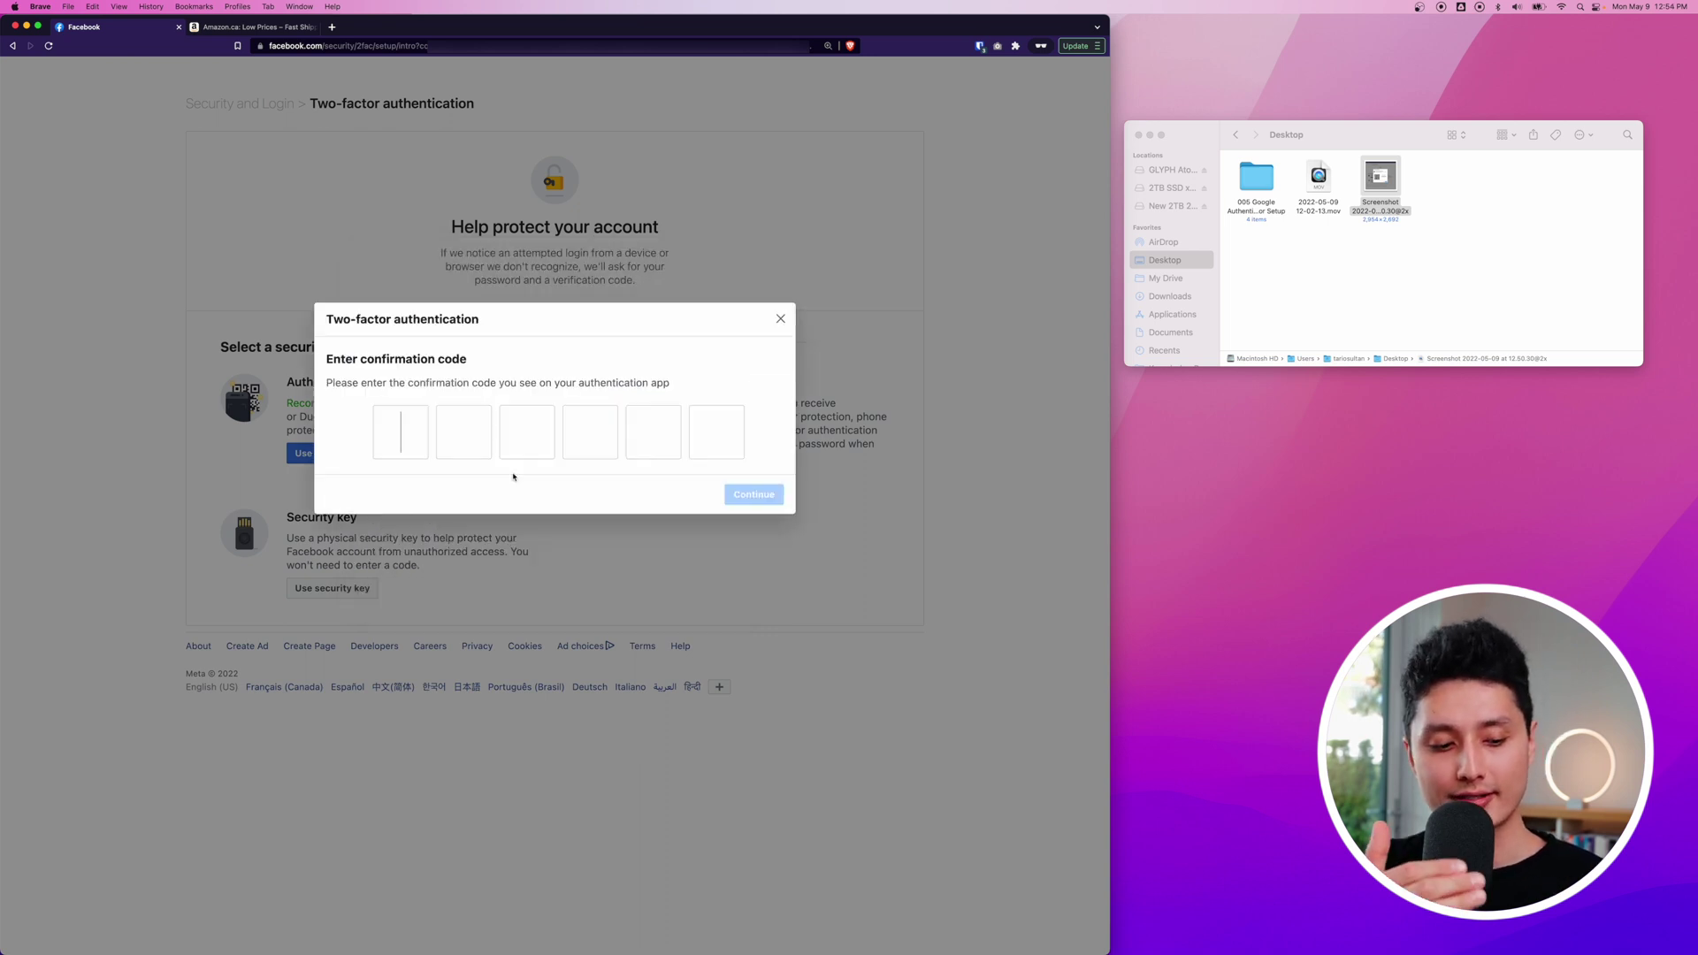
{"action": "type", "text": "2"}
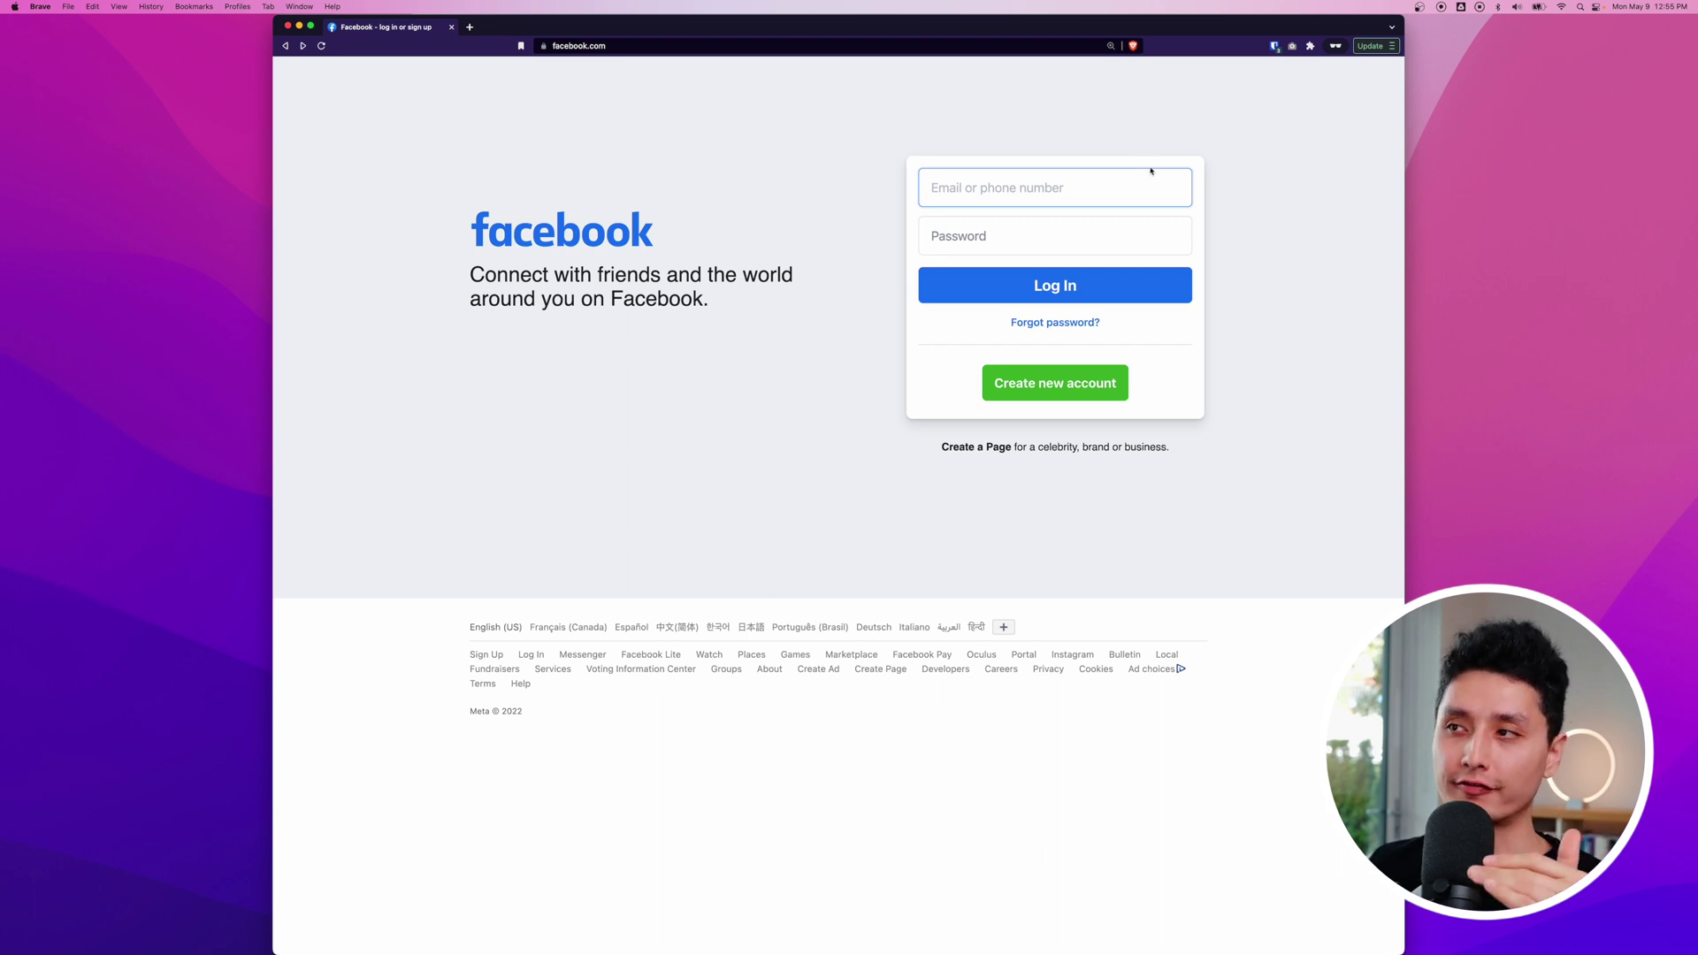
Step: Log back in with the autofilled email and password plus the pasted six-digit login code
{"action": "key", "text": "super+backslash"}
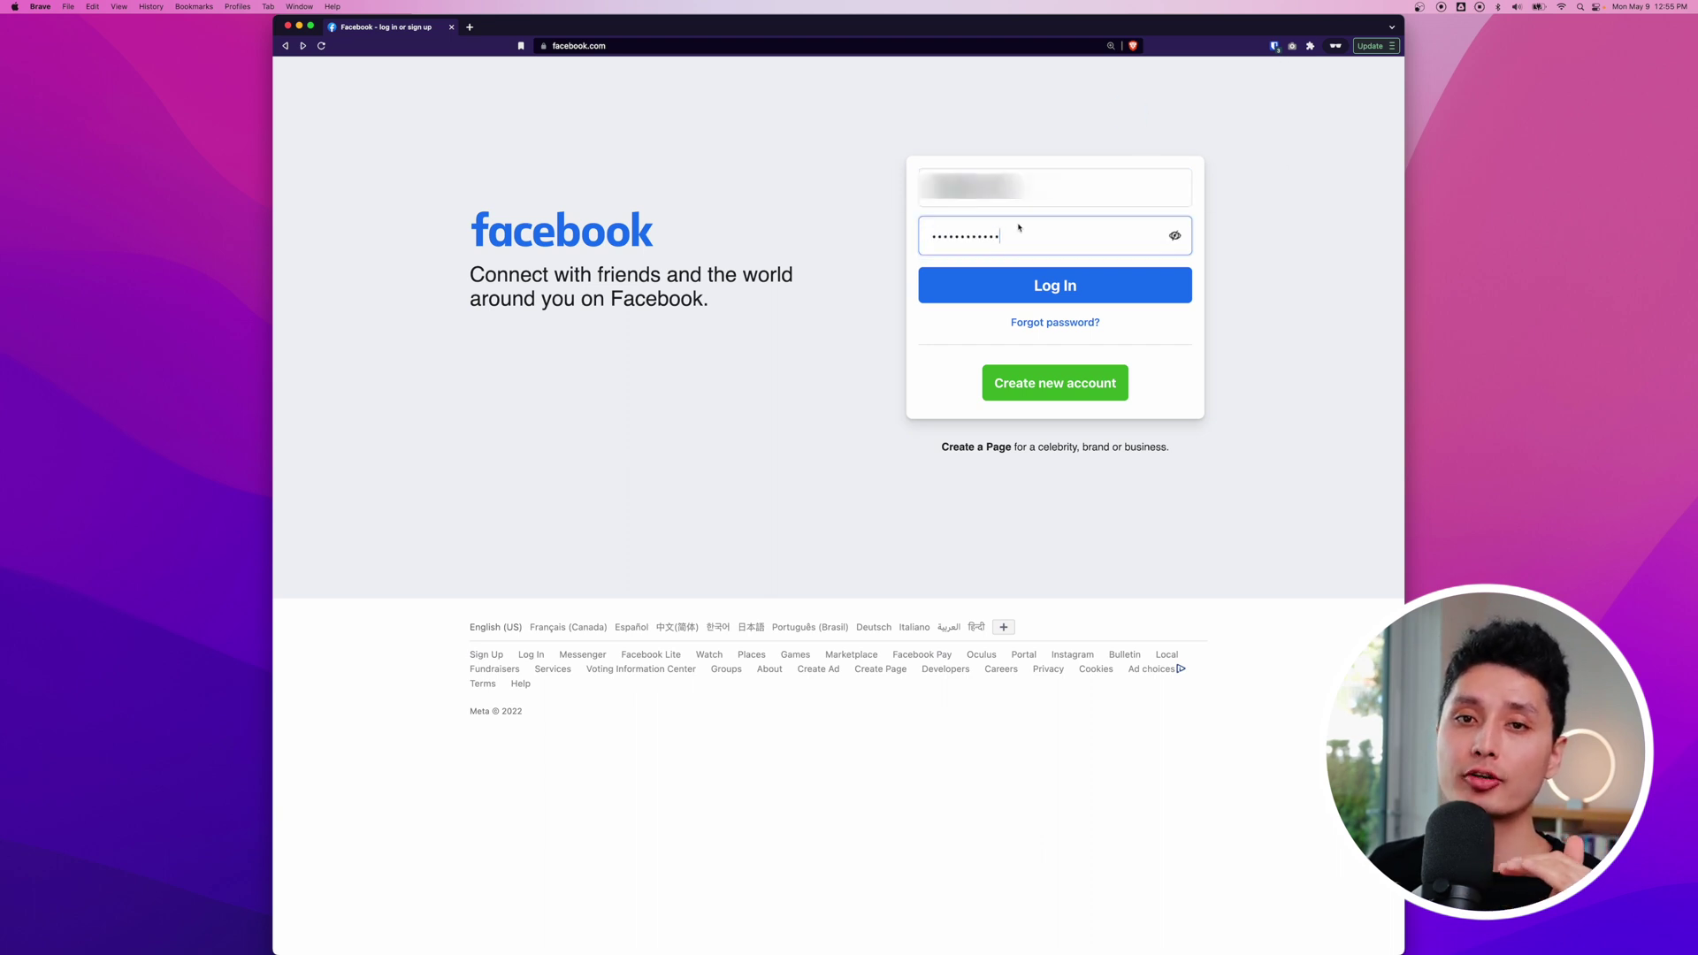
{"action": "left_click", "coordinate": [1020, 281]}
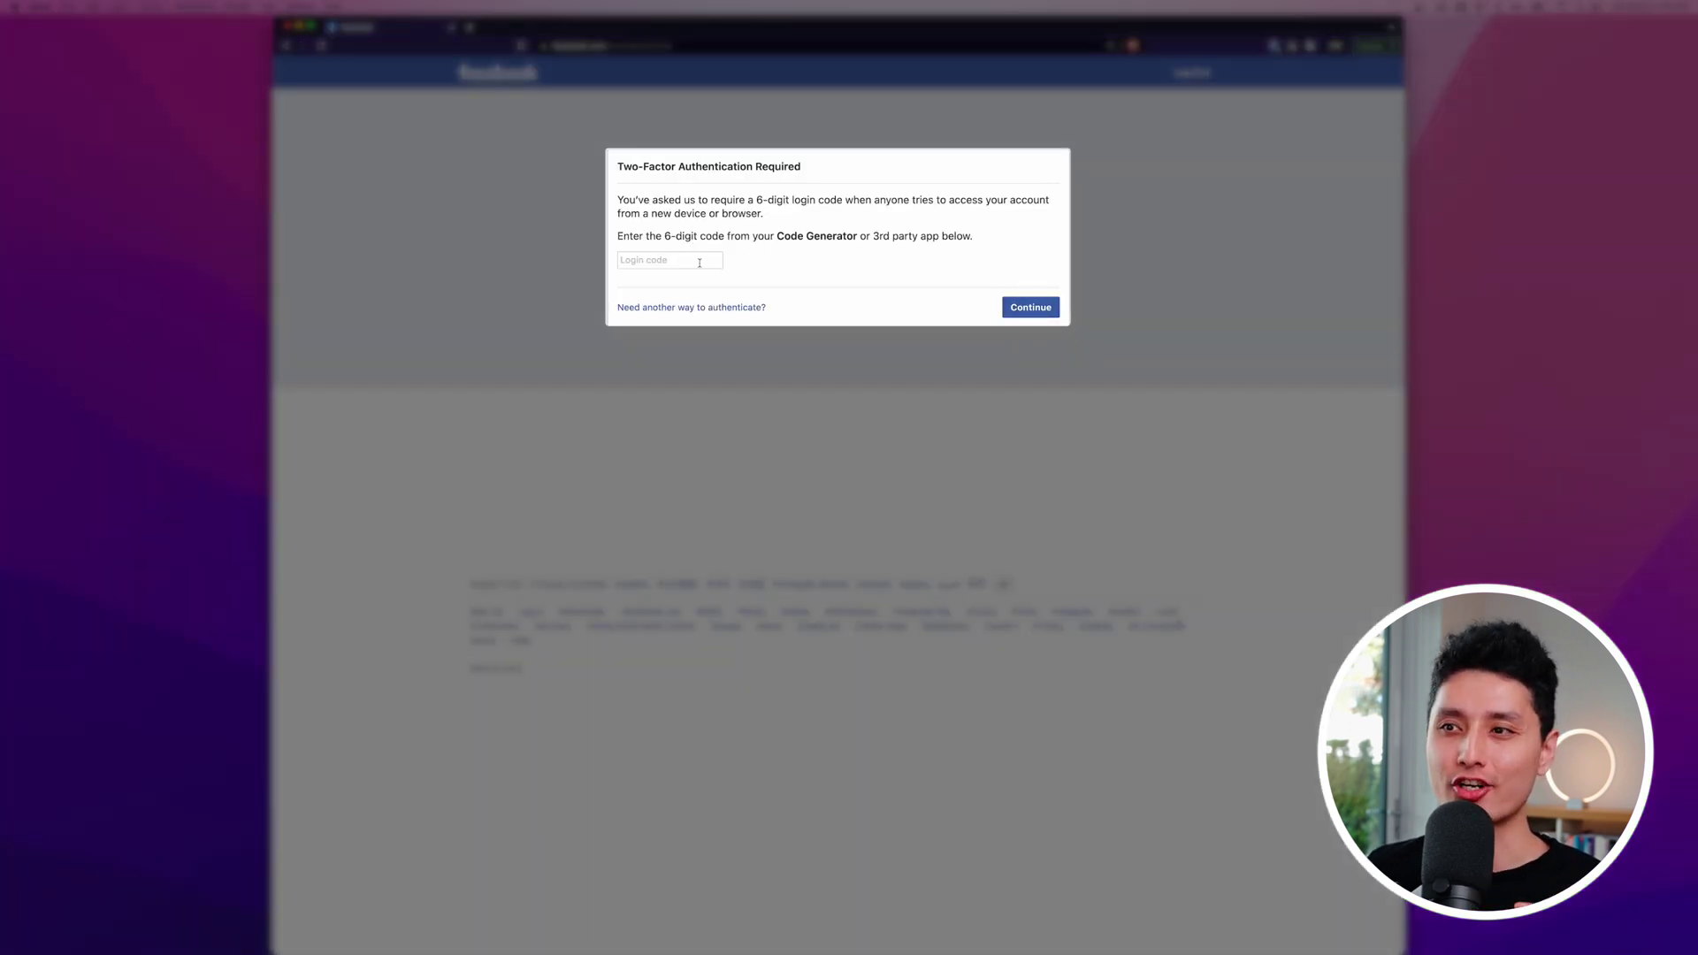
{"action": "key", "text": "super+v"}
{"action": "key", "text": "Return"}
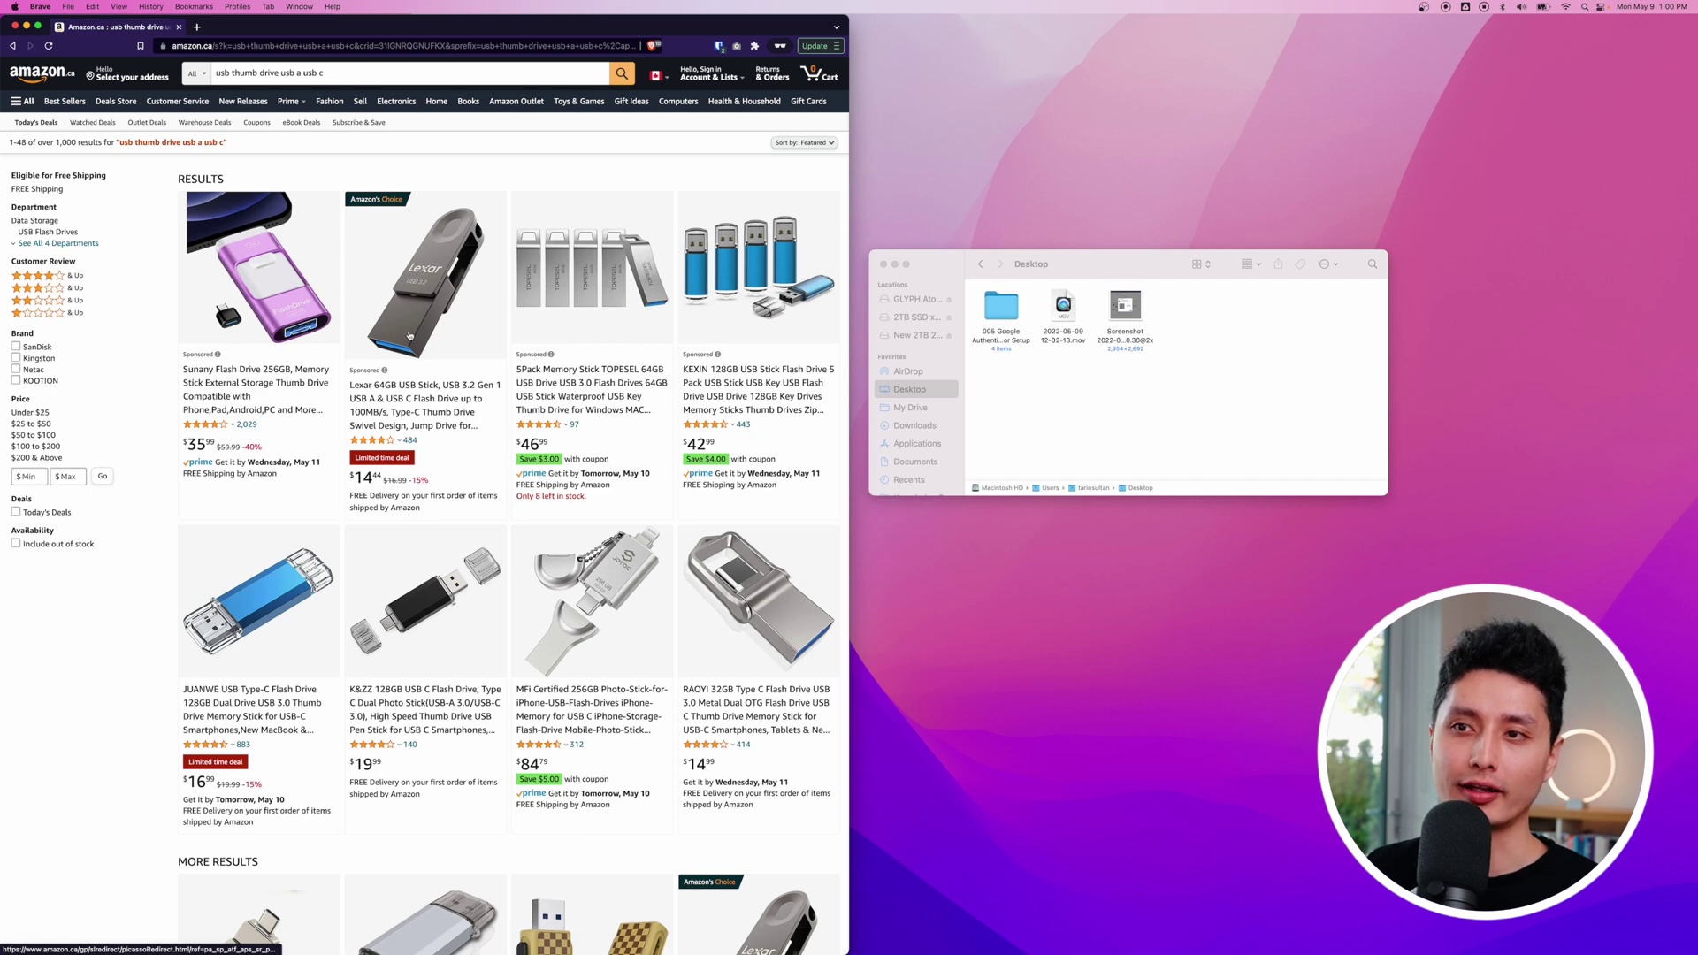
Step: Scroll through the Amazon results for USB-C thumb drives
{"action": "scroll", "coordinate": [426, 351], "scroll_direction": "up", "scroll_amount": 5}
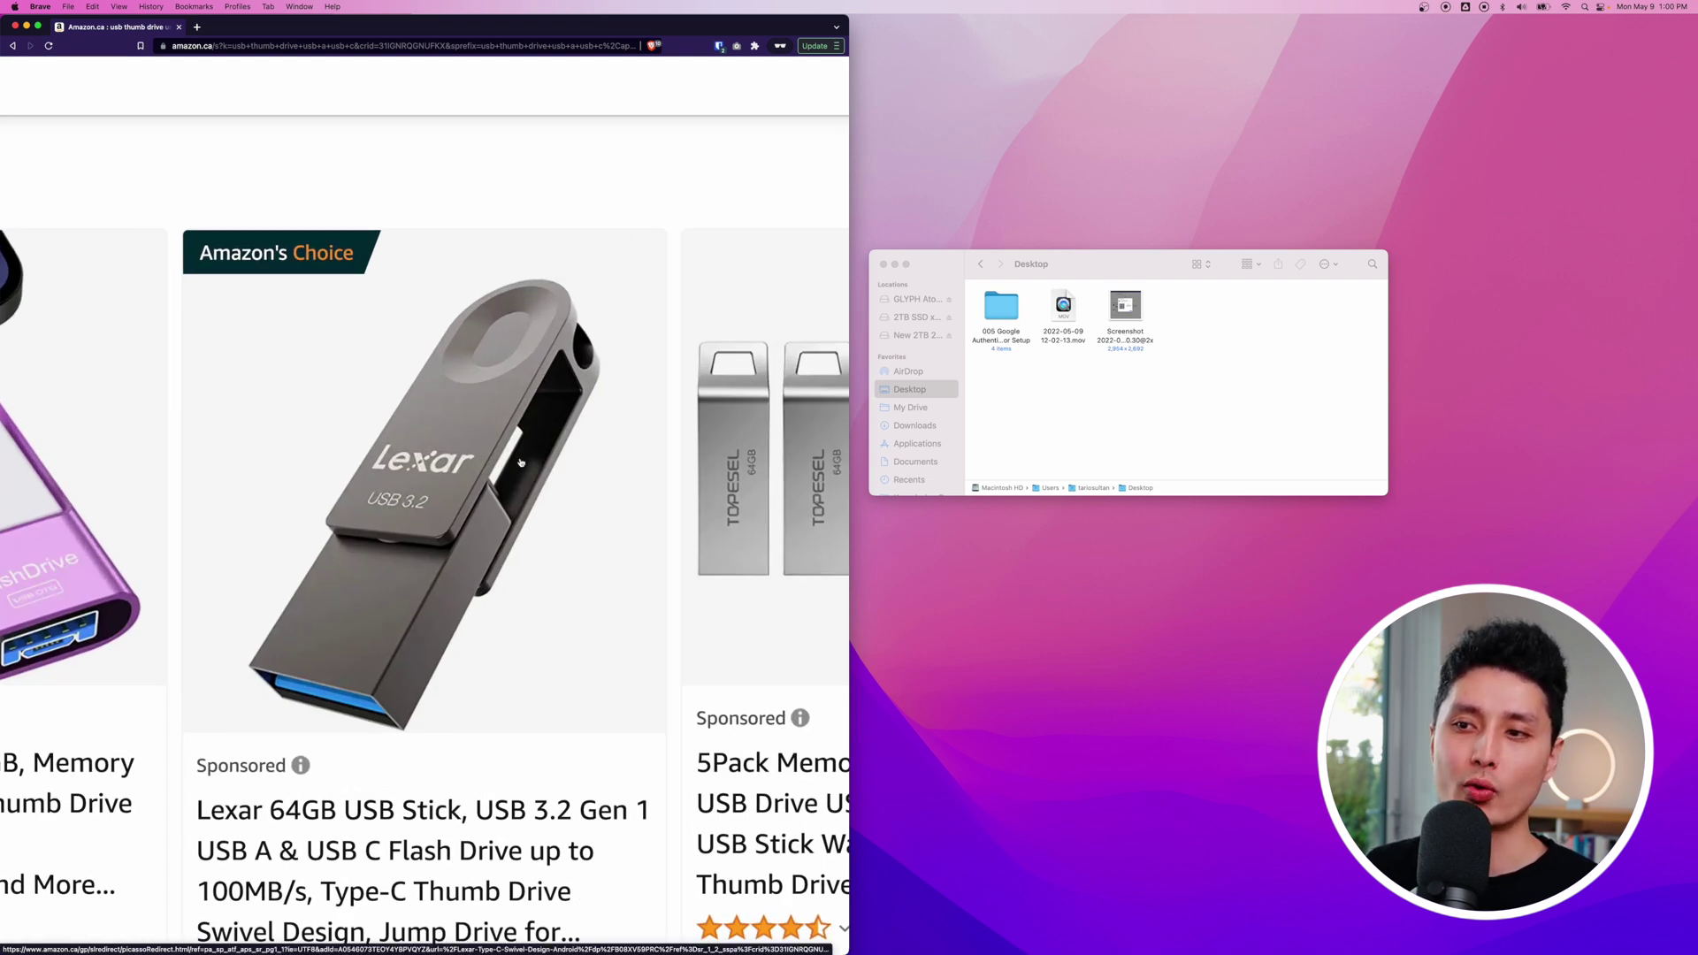
{"action": "scroll", "coordinate": [485, 647], "scroll_direction": "down", "scroll_amount": 5}
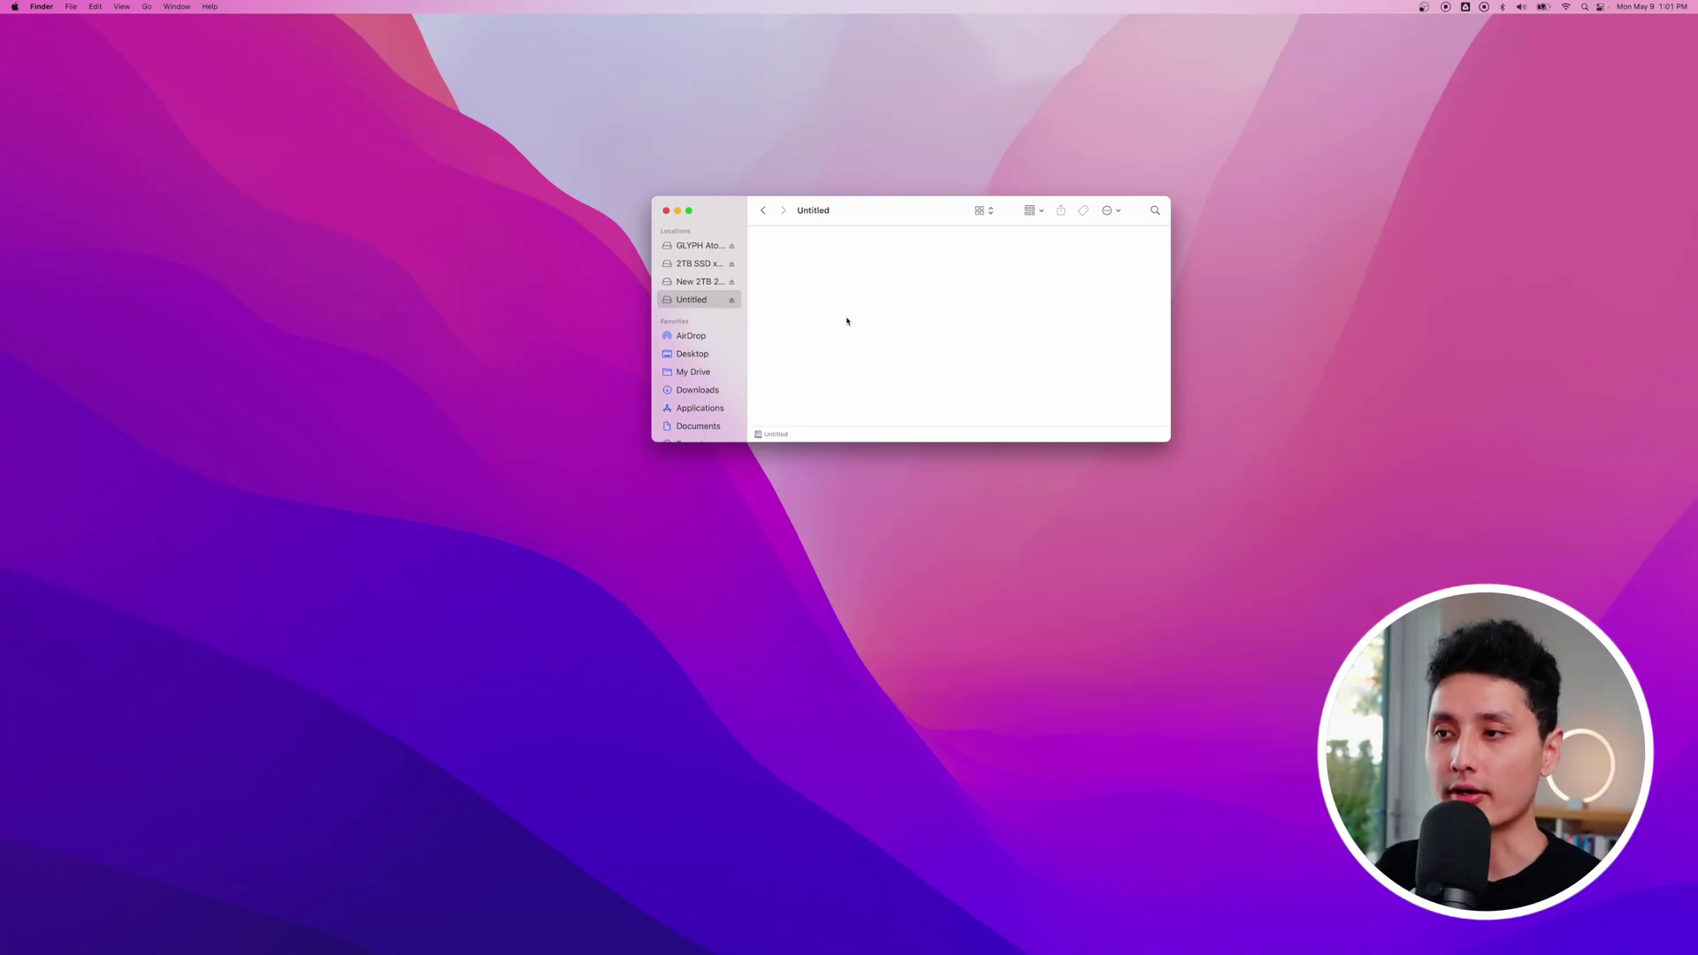
Step: Launch Disk Utility through Spotlight with 'disk u'
{"action": "key", "text": "cmd+space"}
{"action": "type", "text": "disk u"}
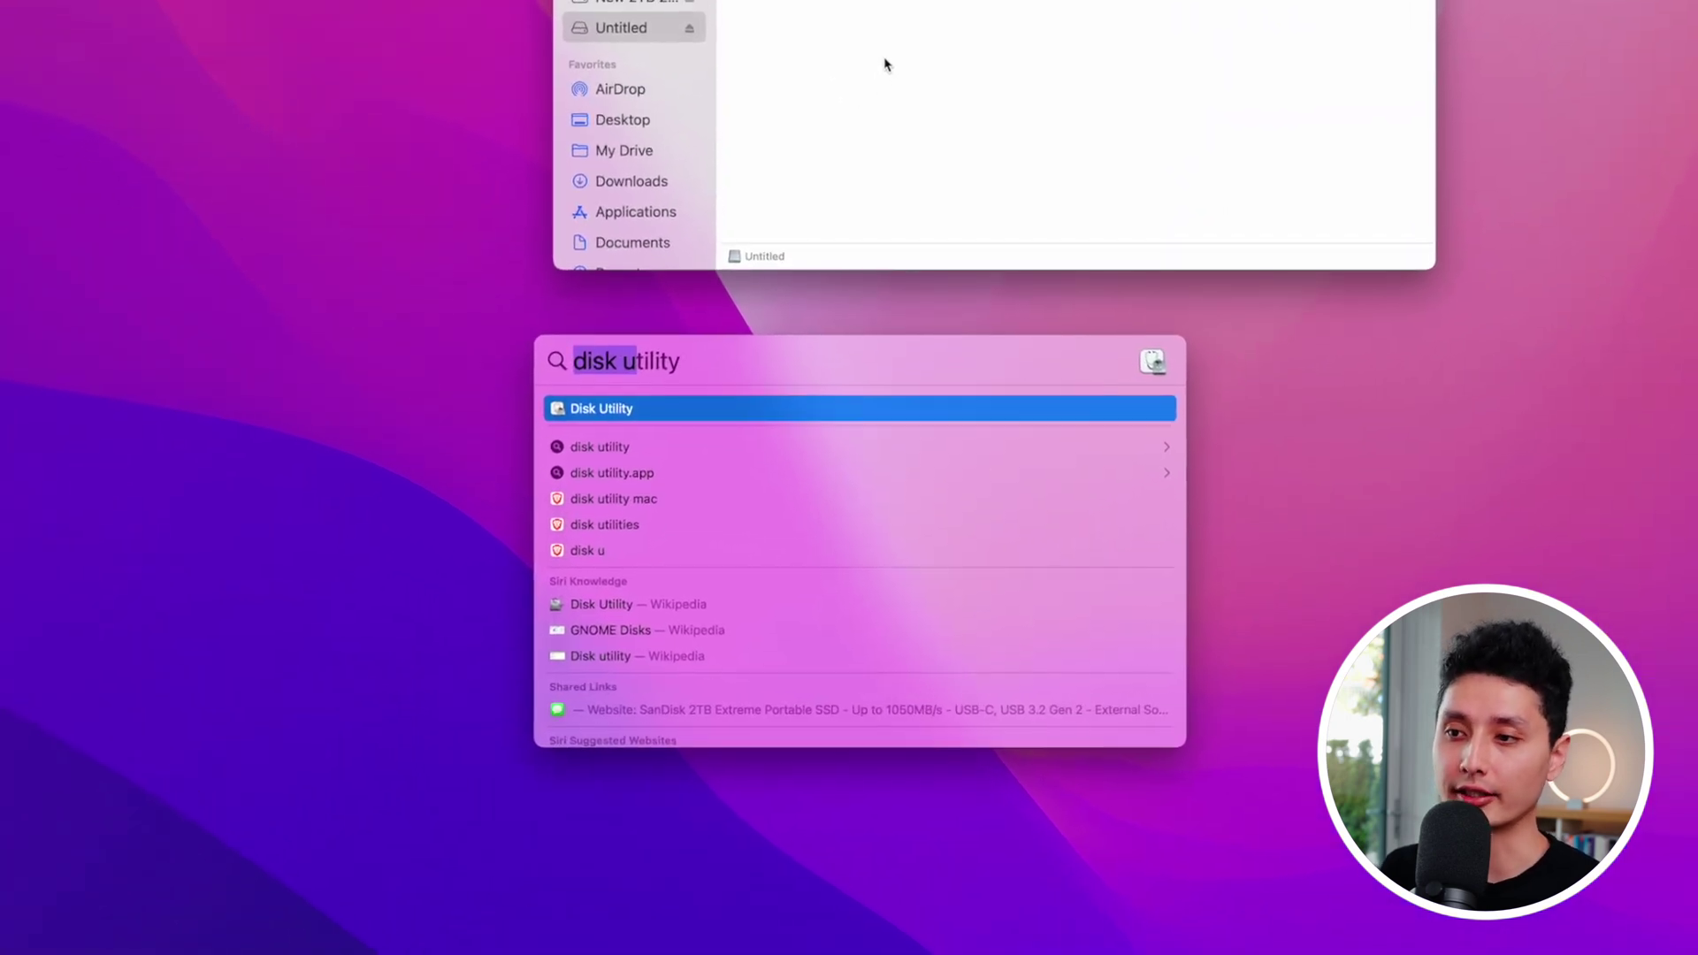
{"action": "key", "text": "Return"}
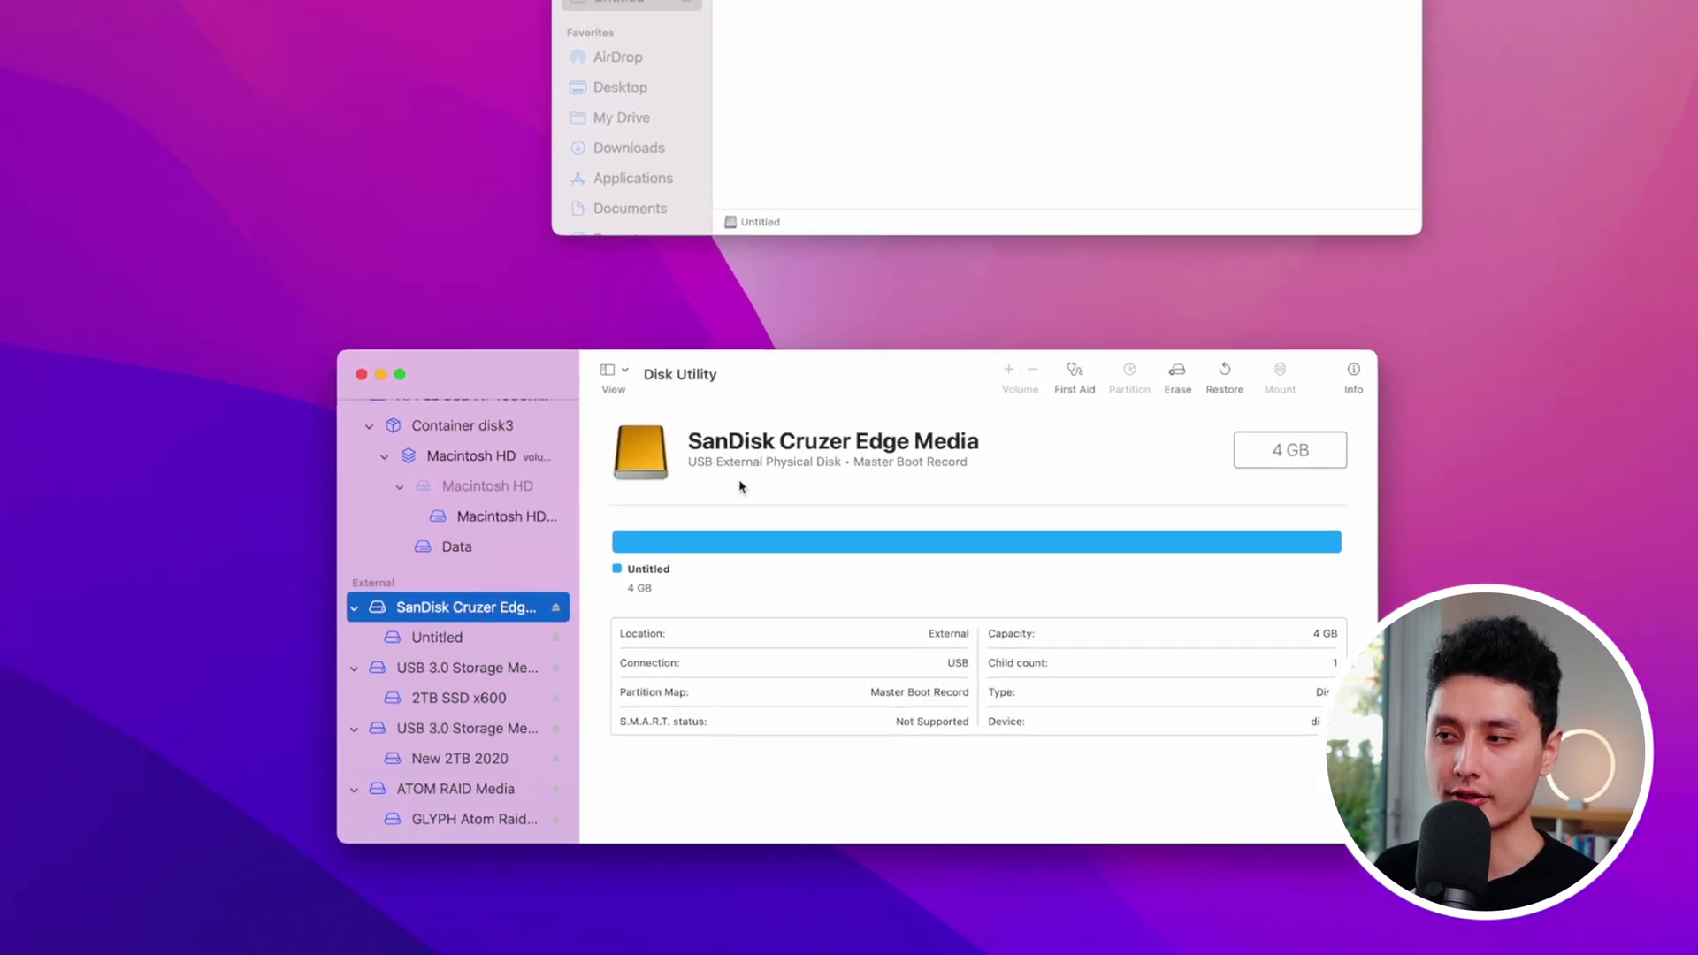
Step: Erase the SanDisk Cruzer Edge as 'Untitled', Mac OS Extended (Journaled), GUID Partition Map
{"action": "left_click", "coordinate": [1177, 371]}
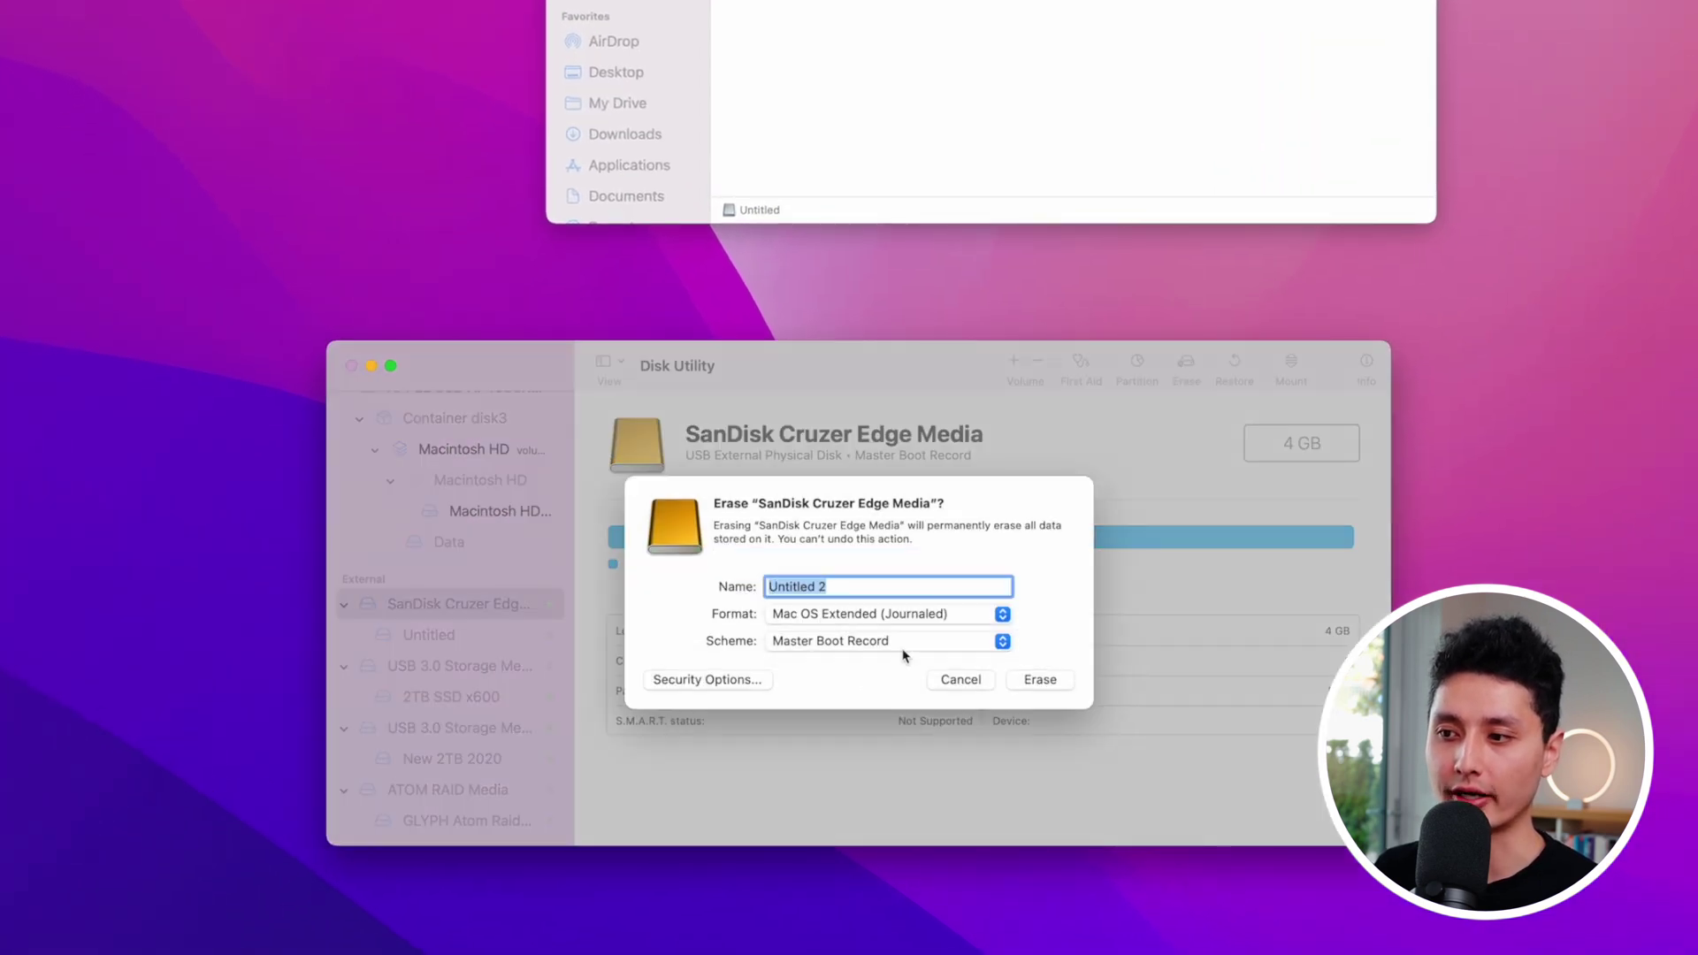
{"action": "left_click", "coordinate": [889, 588]}
{"action": "key", "text": "BackSpace"}
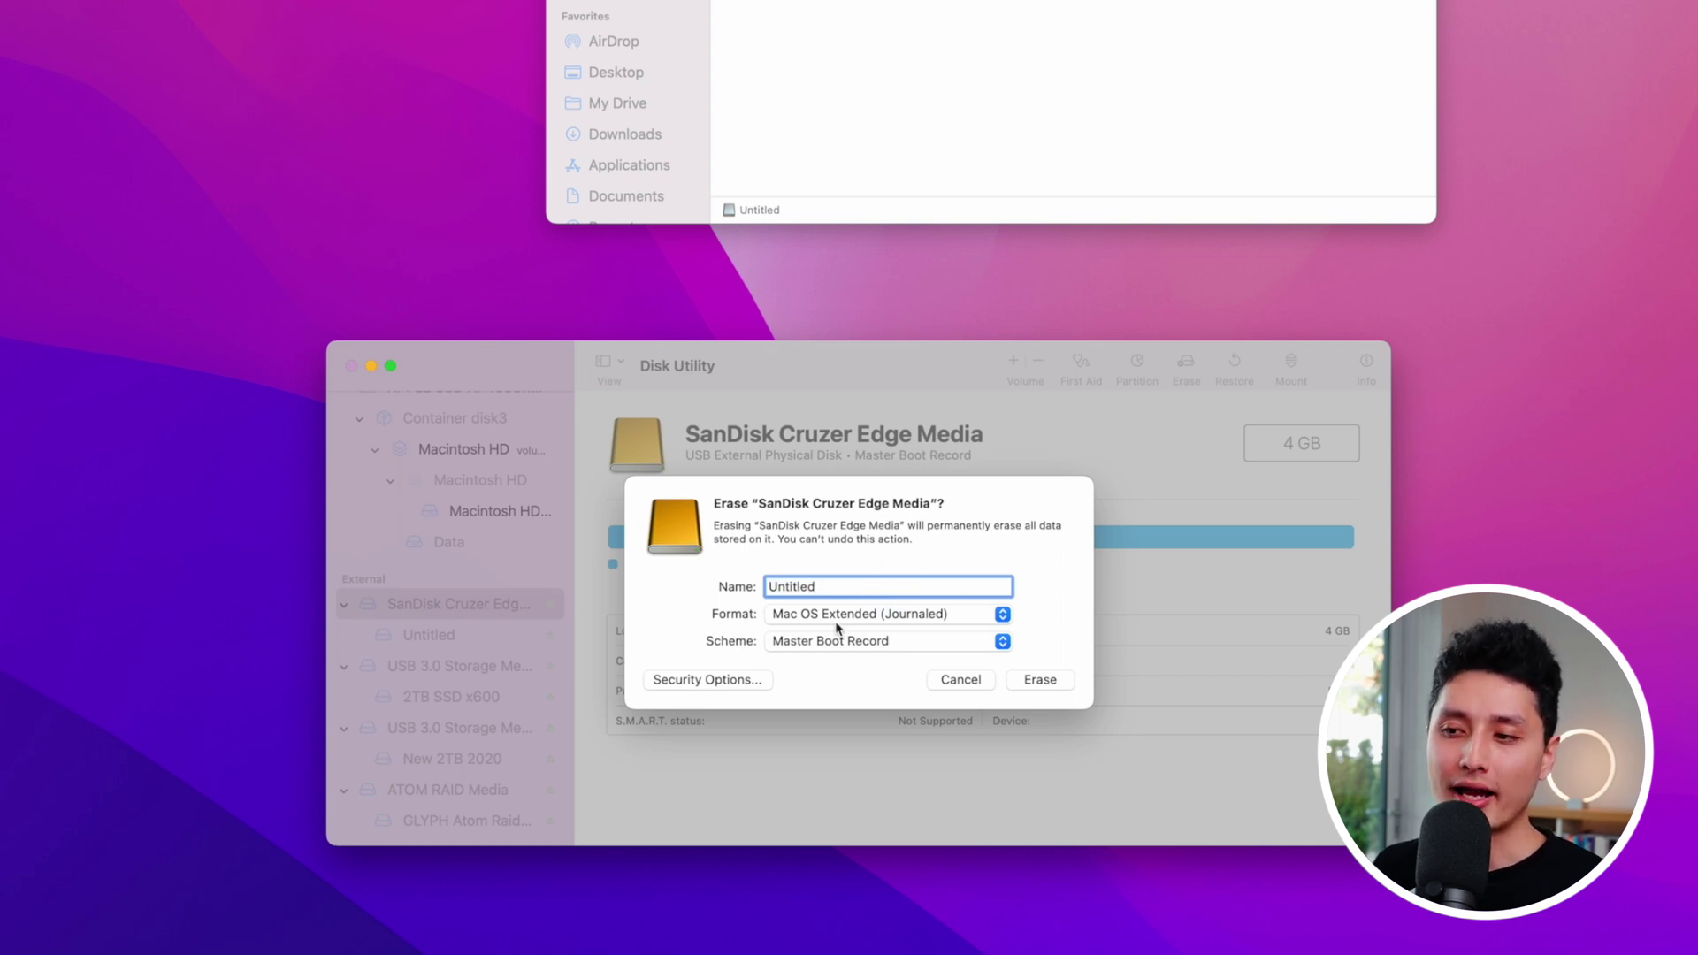
{"action": "left_click", "coordinate": [807, 616]}
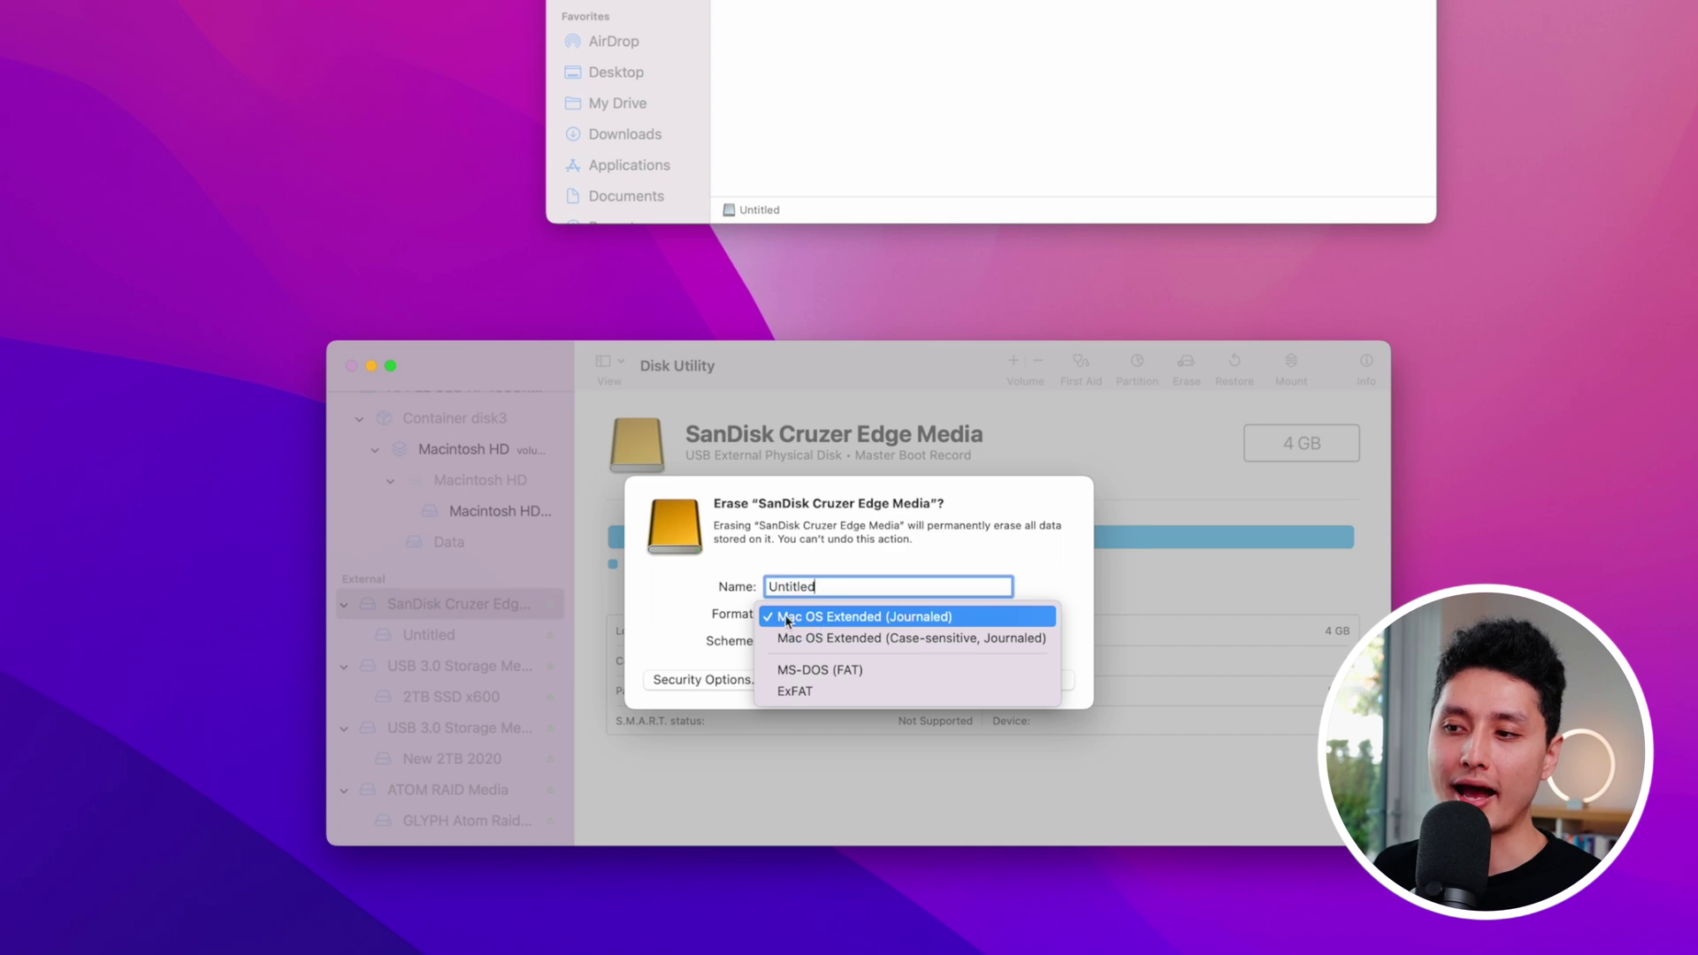
{"action": "left_click", "coordinate": [777, 623]}
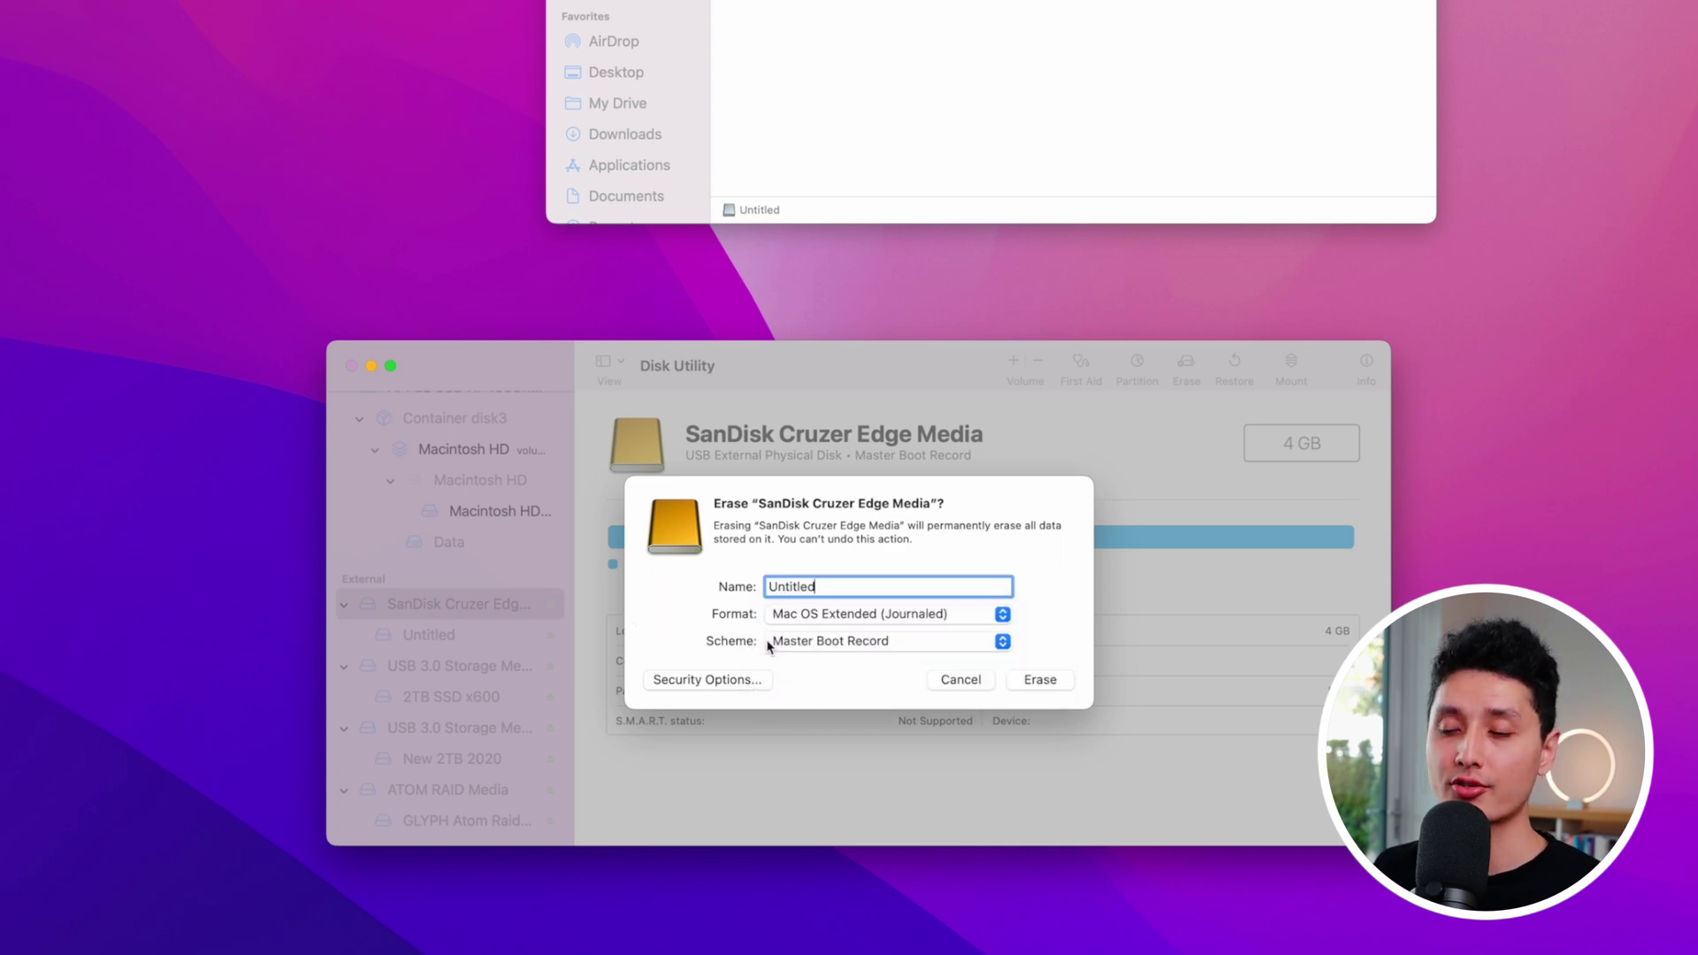
{"action": "left_click", "coordinate": [782, 643]}
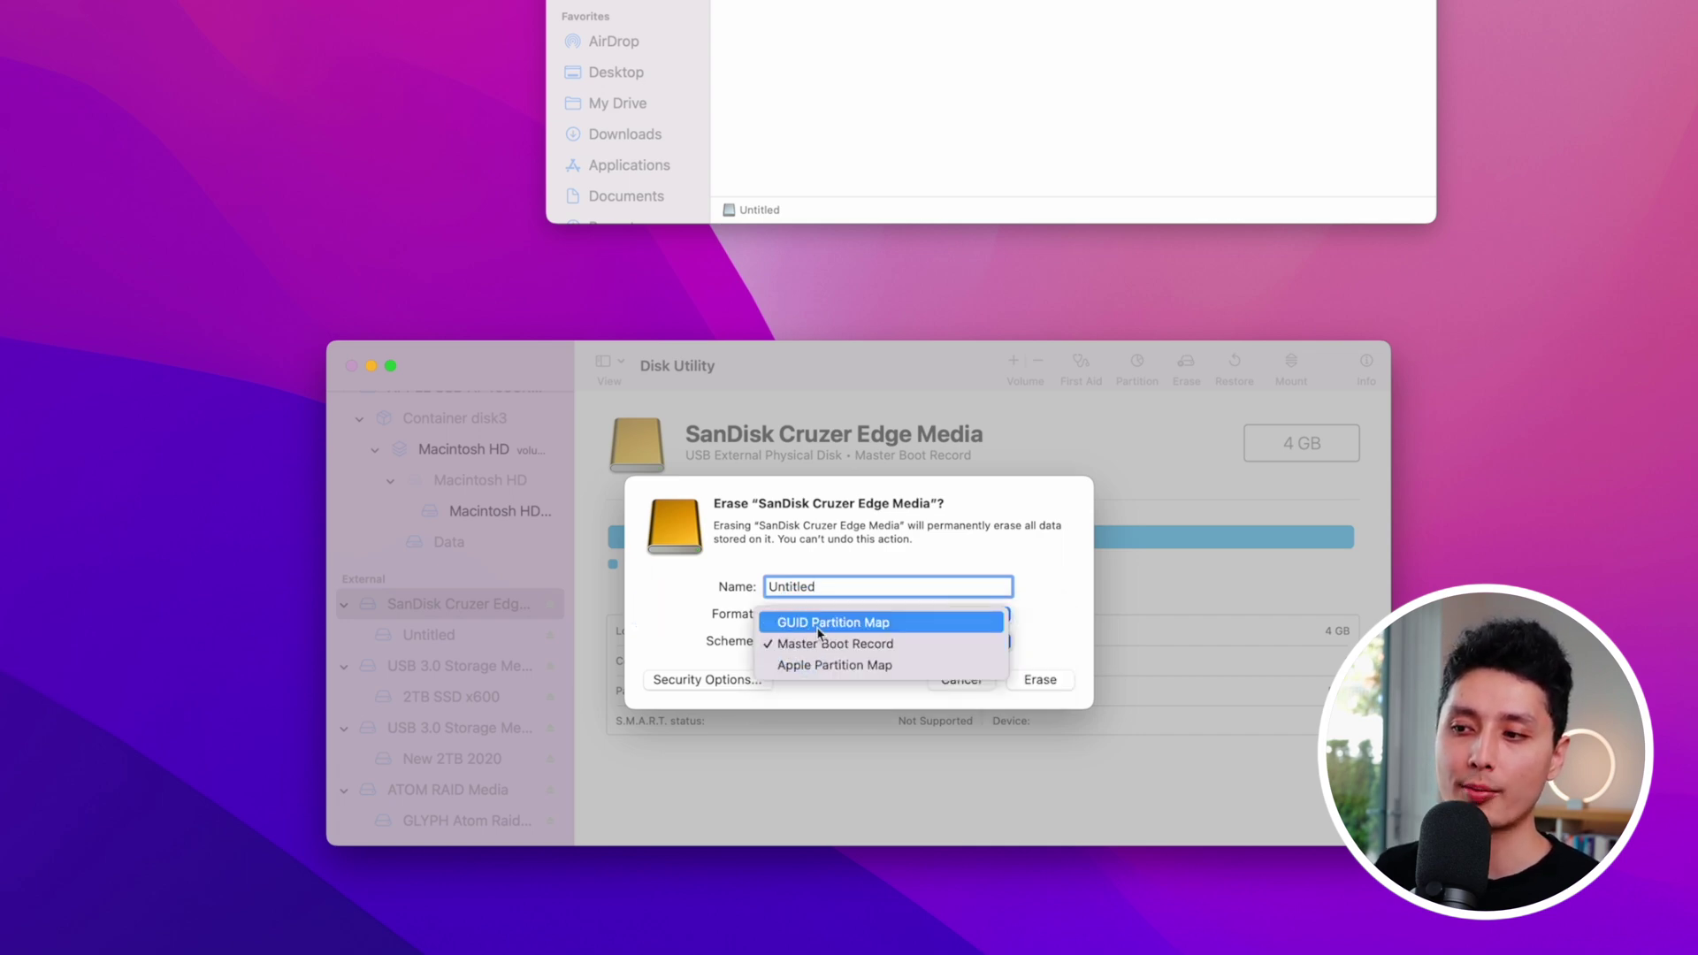
{"action": "left_click", "coordinate": [808, 624]}
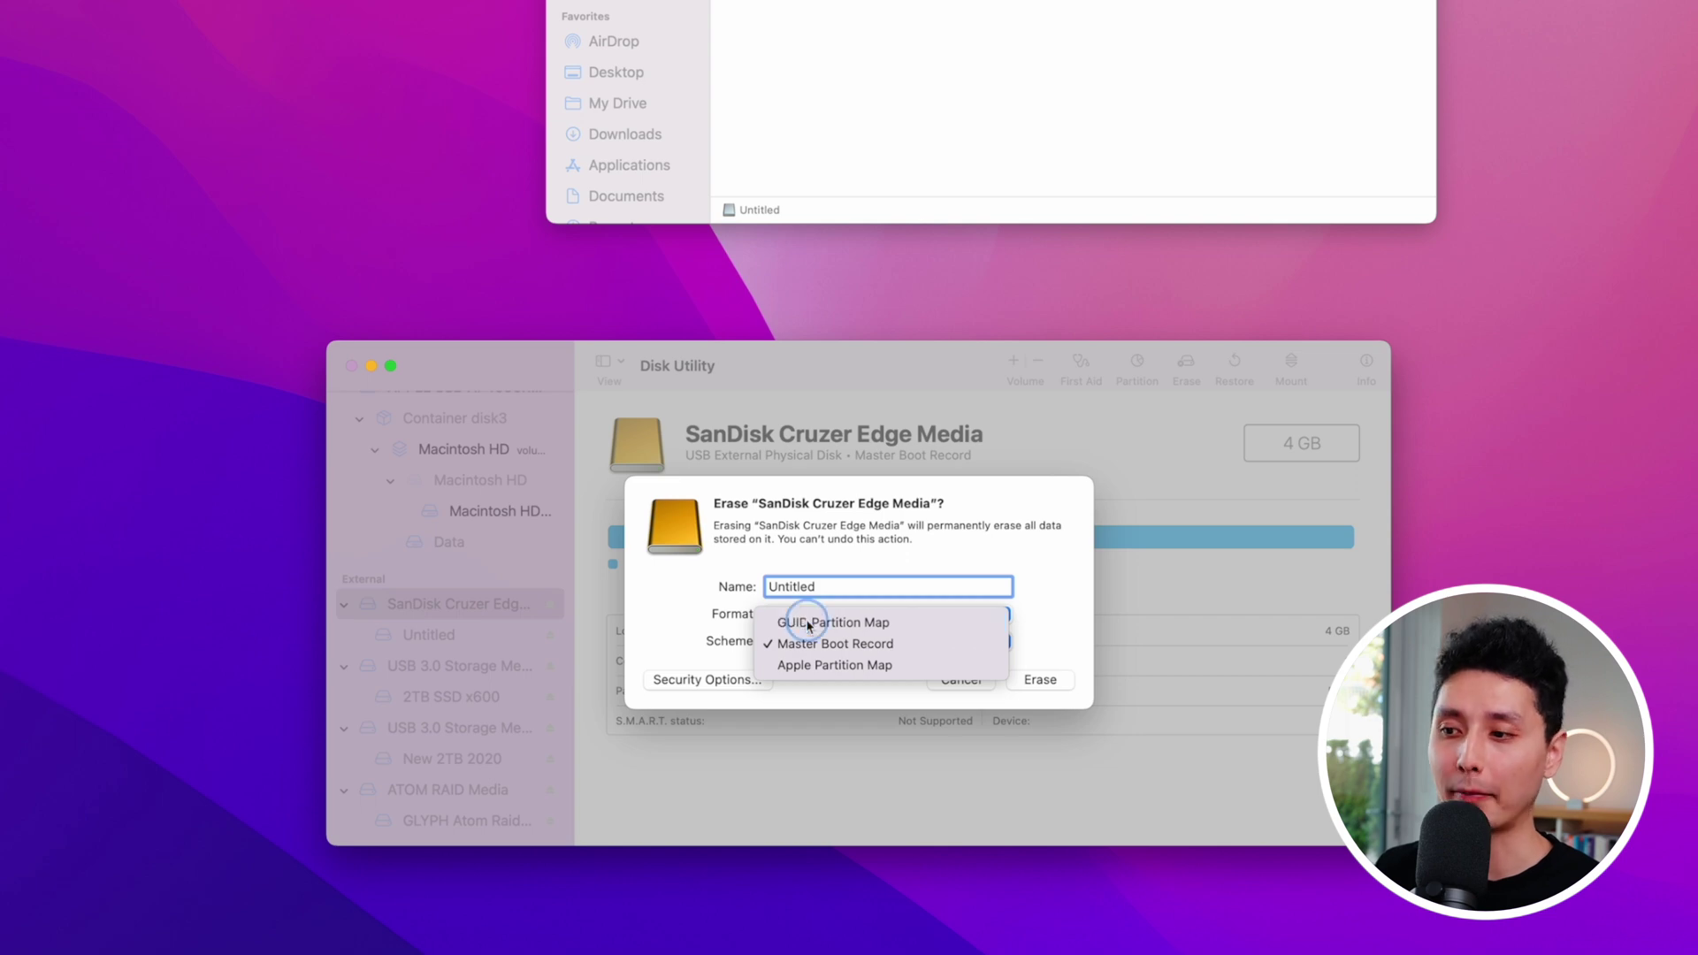
{"action": "left_click", "coordinate": [1059, 682]}
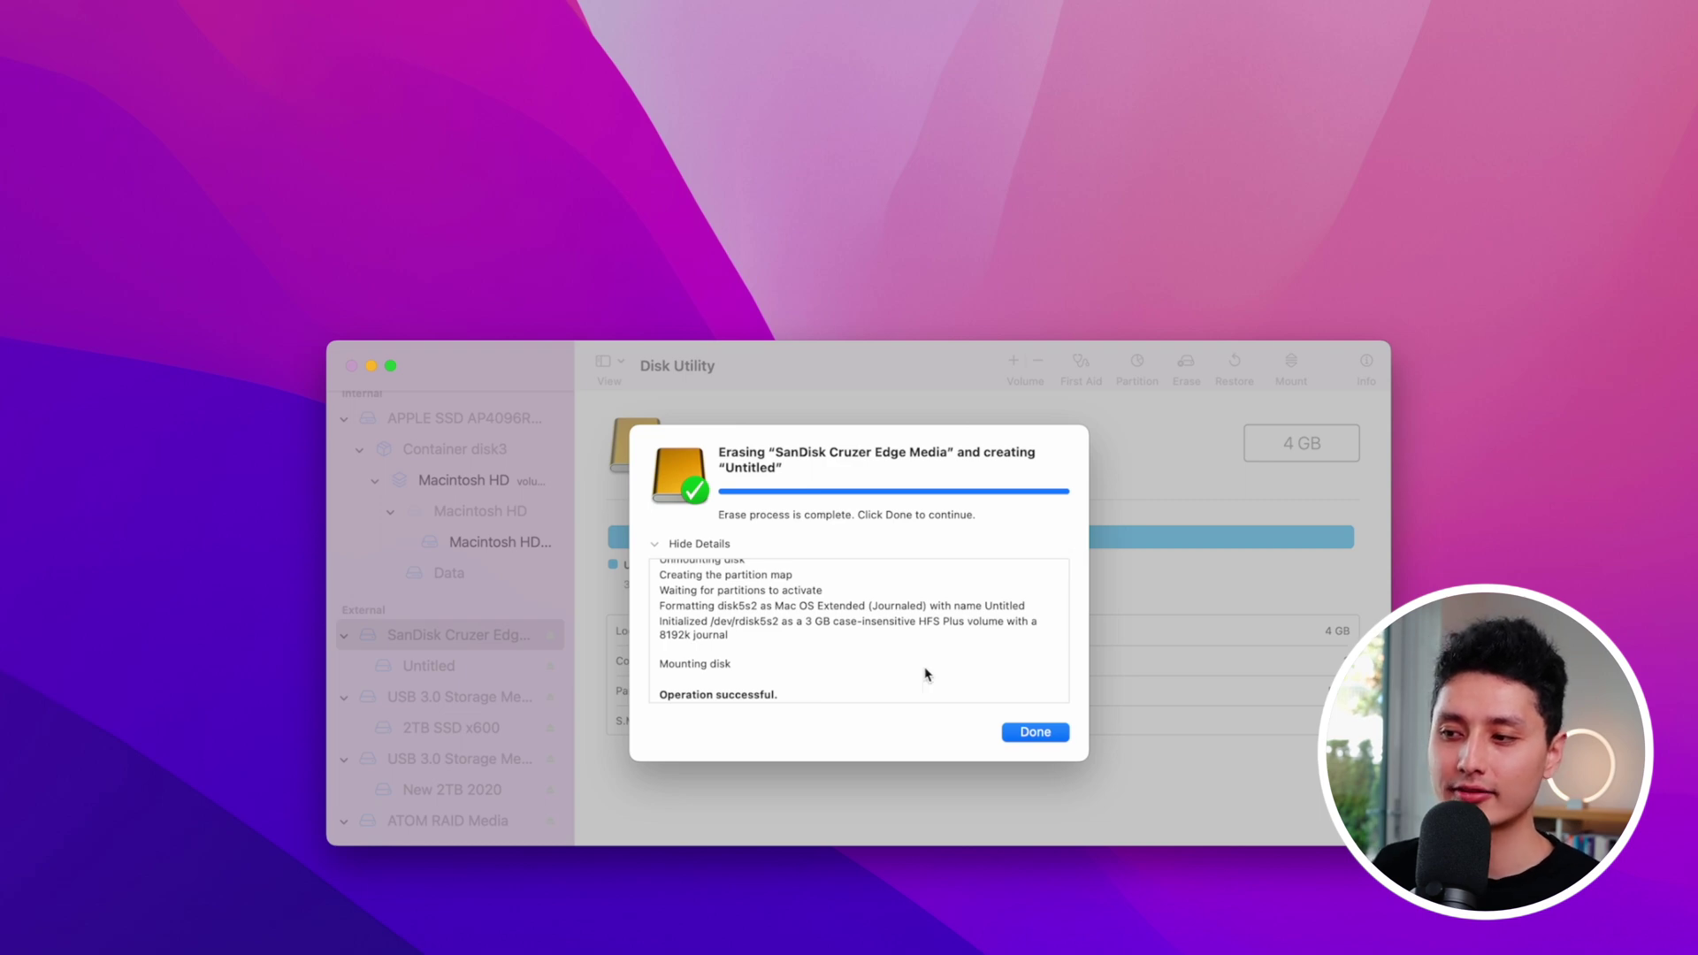
{"action": "left_click", "coordinate": [1027, 733]}
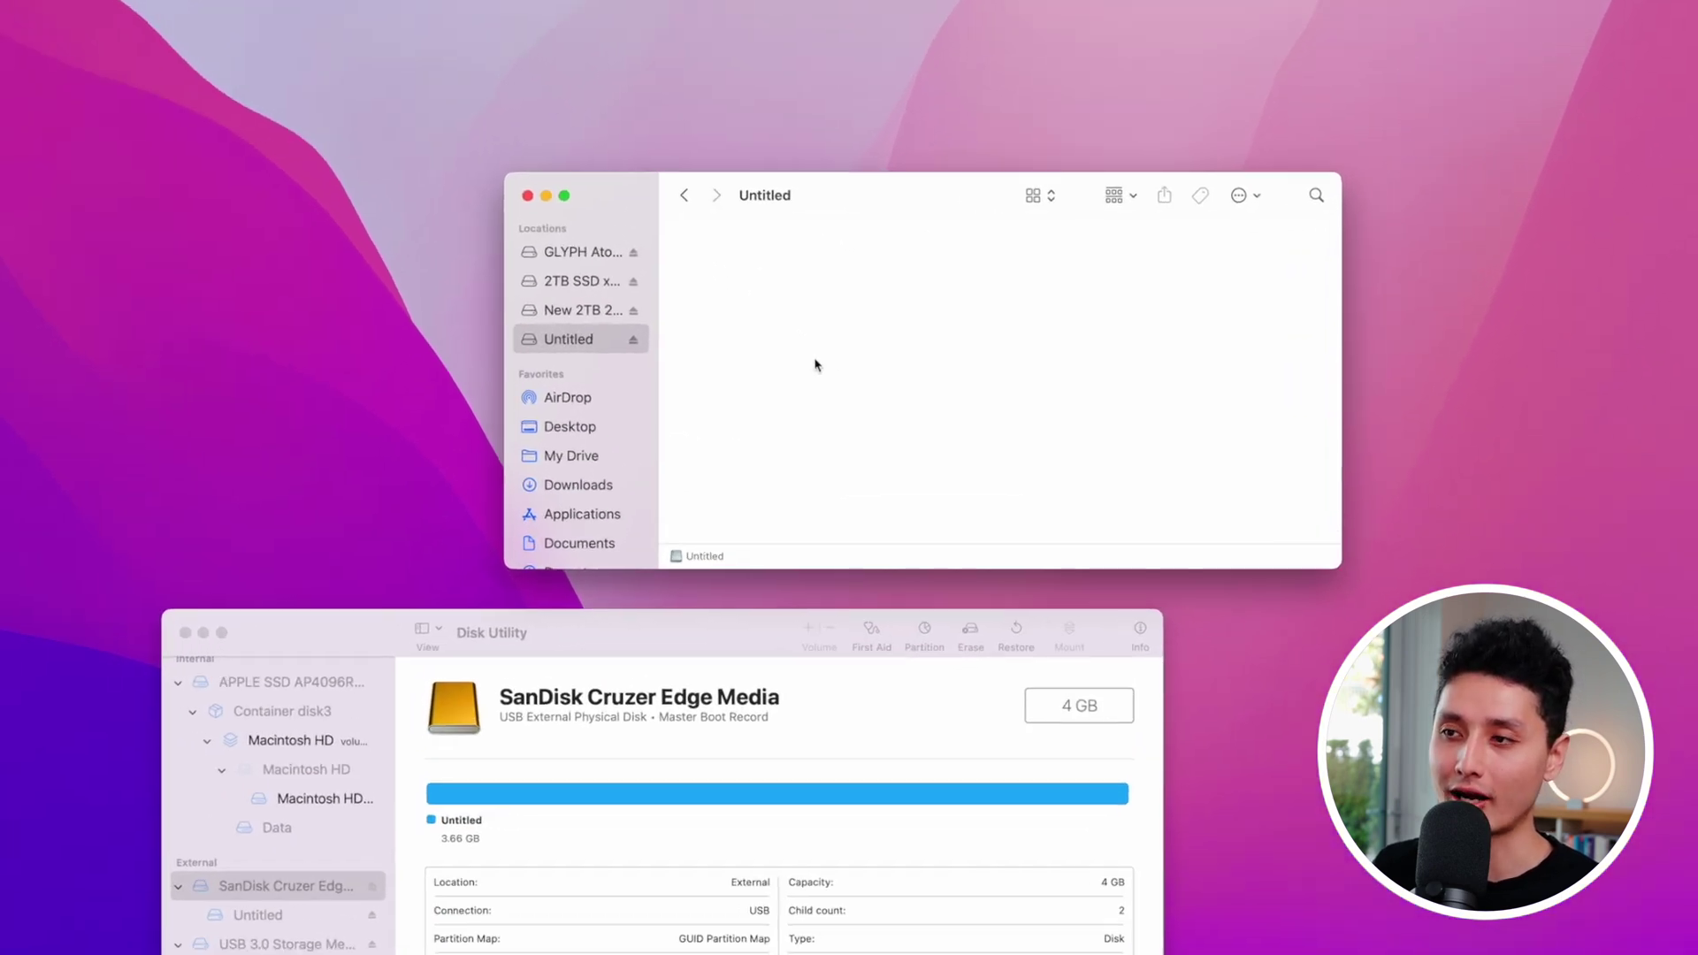
Step: Encrypt the Untitled drive with a password and hint, then minimize Disk Utility
{"action": "right_click", "coordinate": [794, 344]}
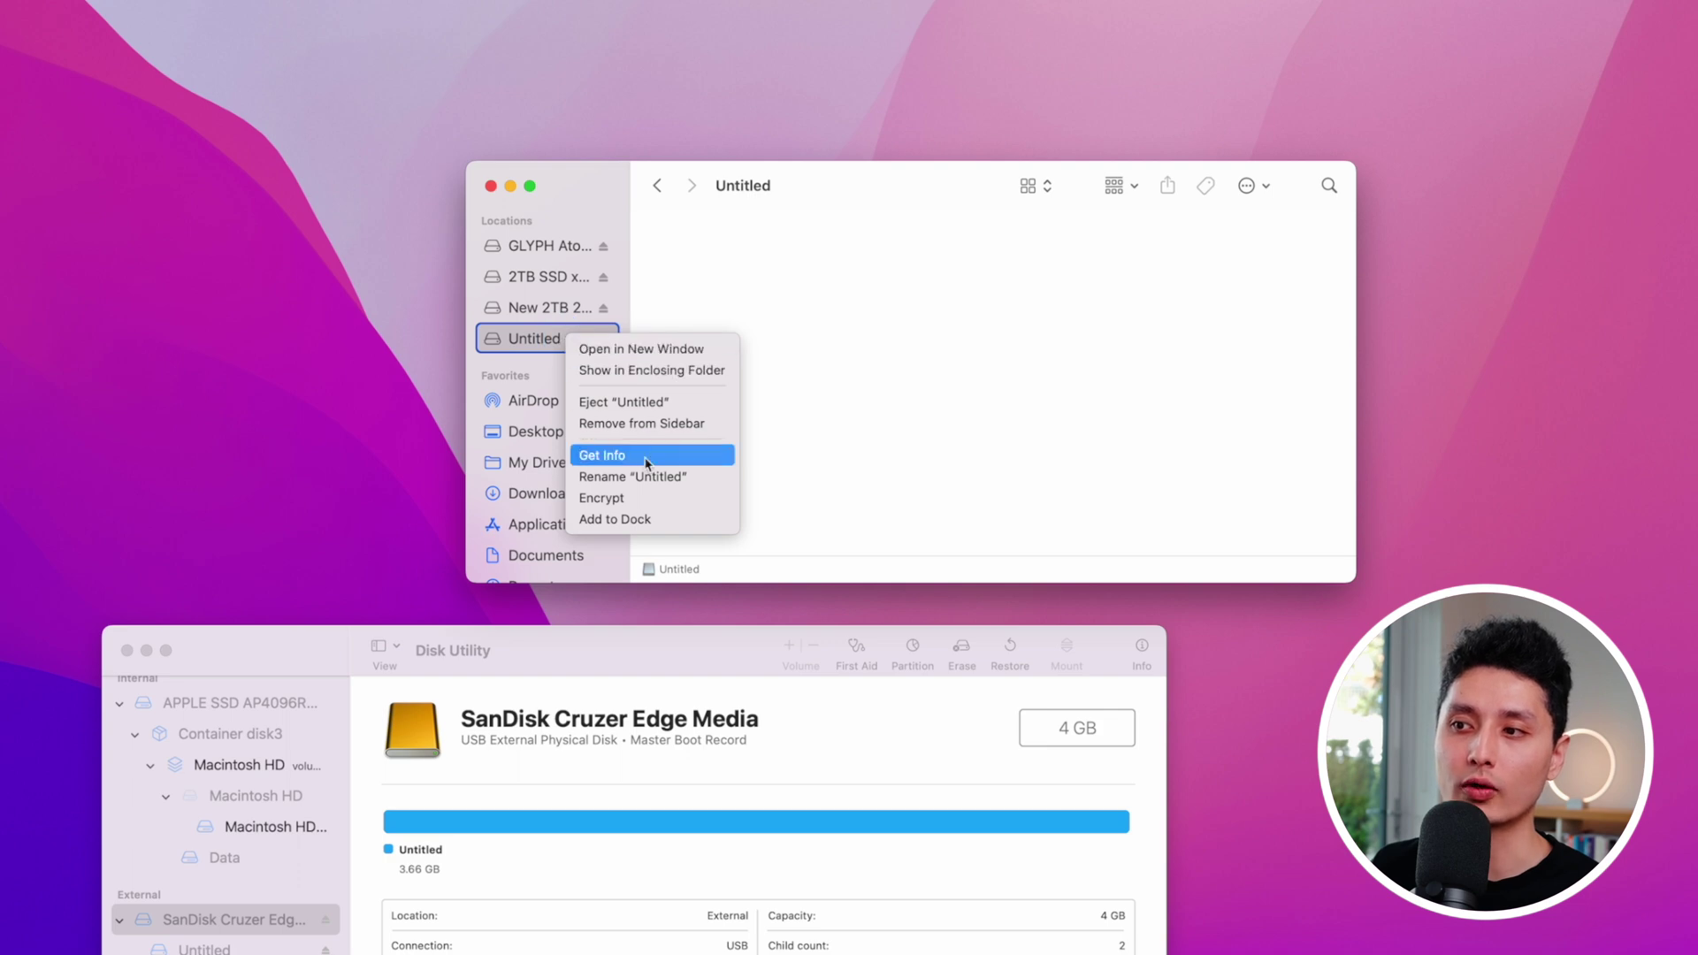
{"action": "left_click", "coordinate": [596, 500]}
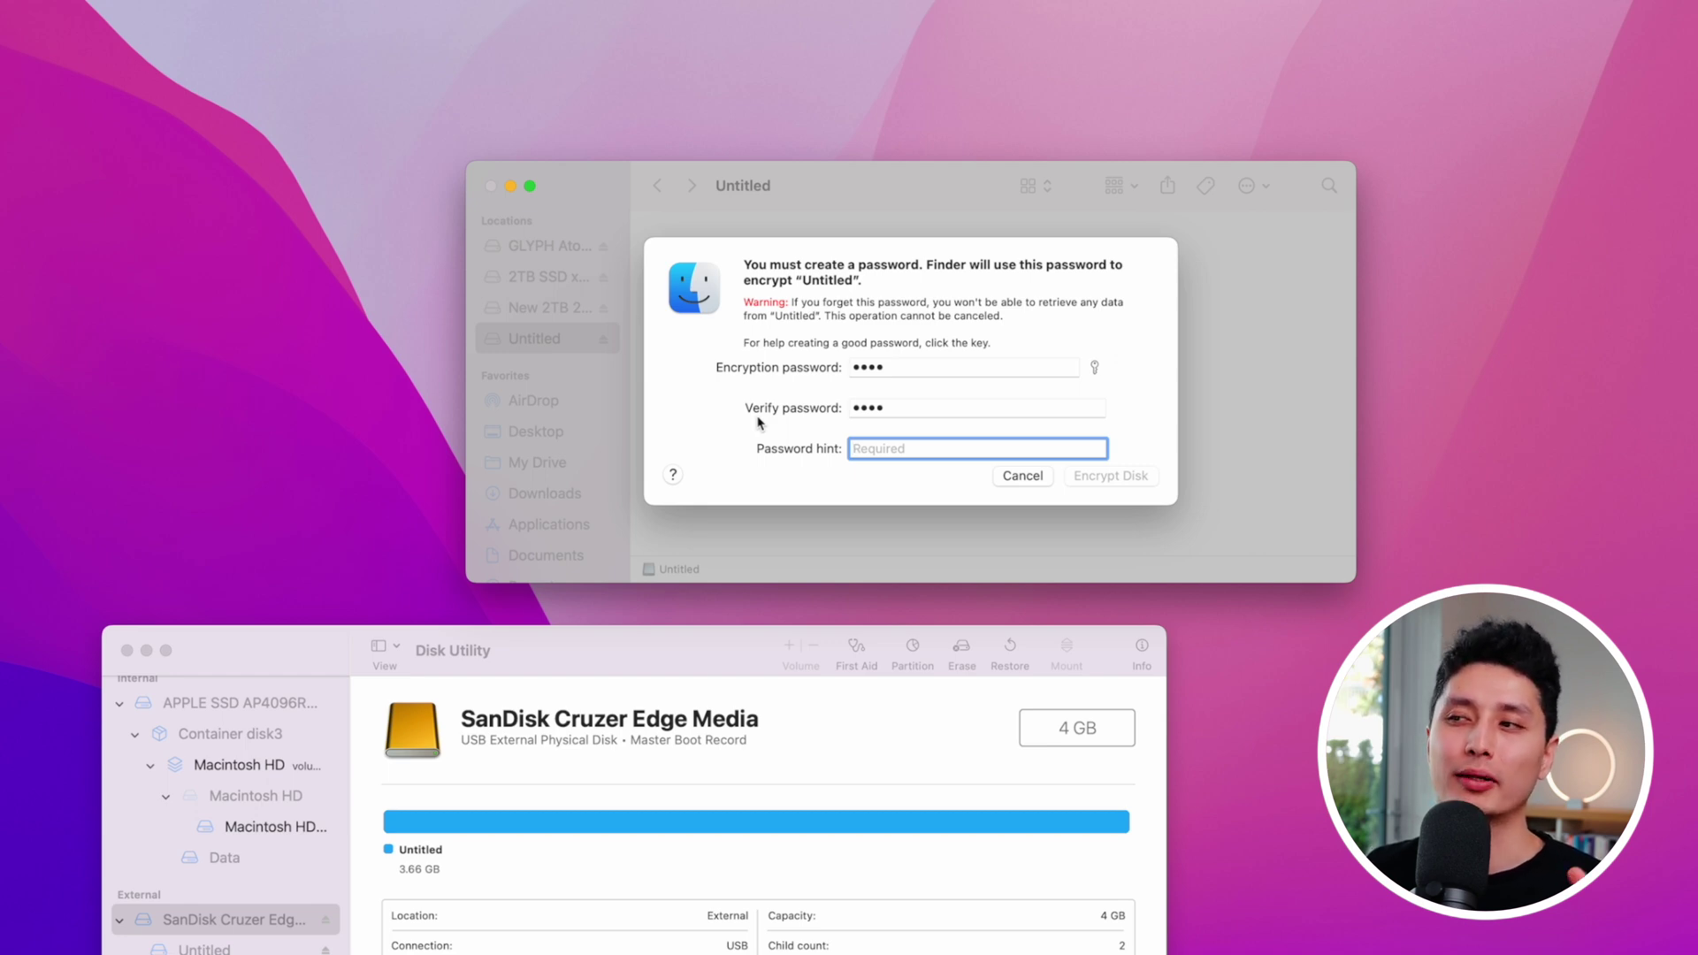
{"action": "type", "text": "abc"}
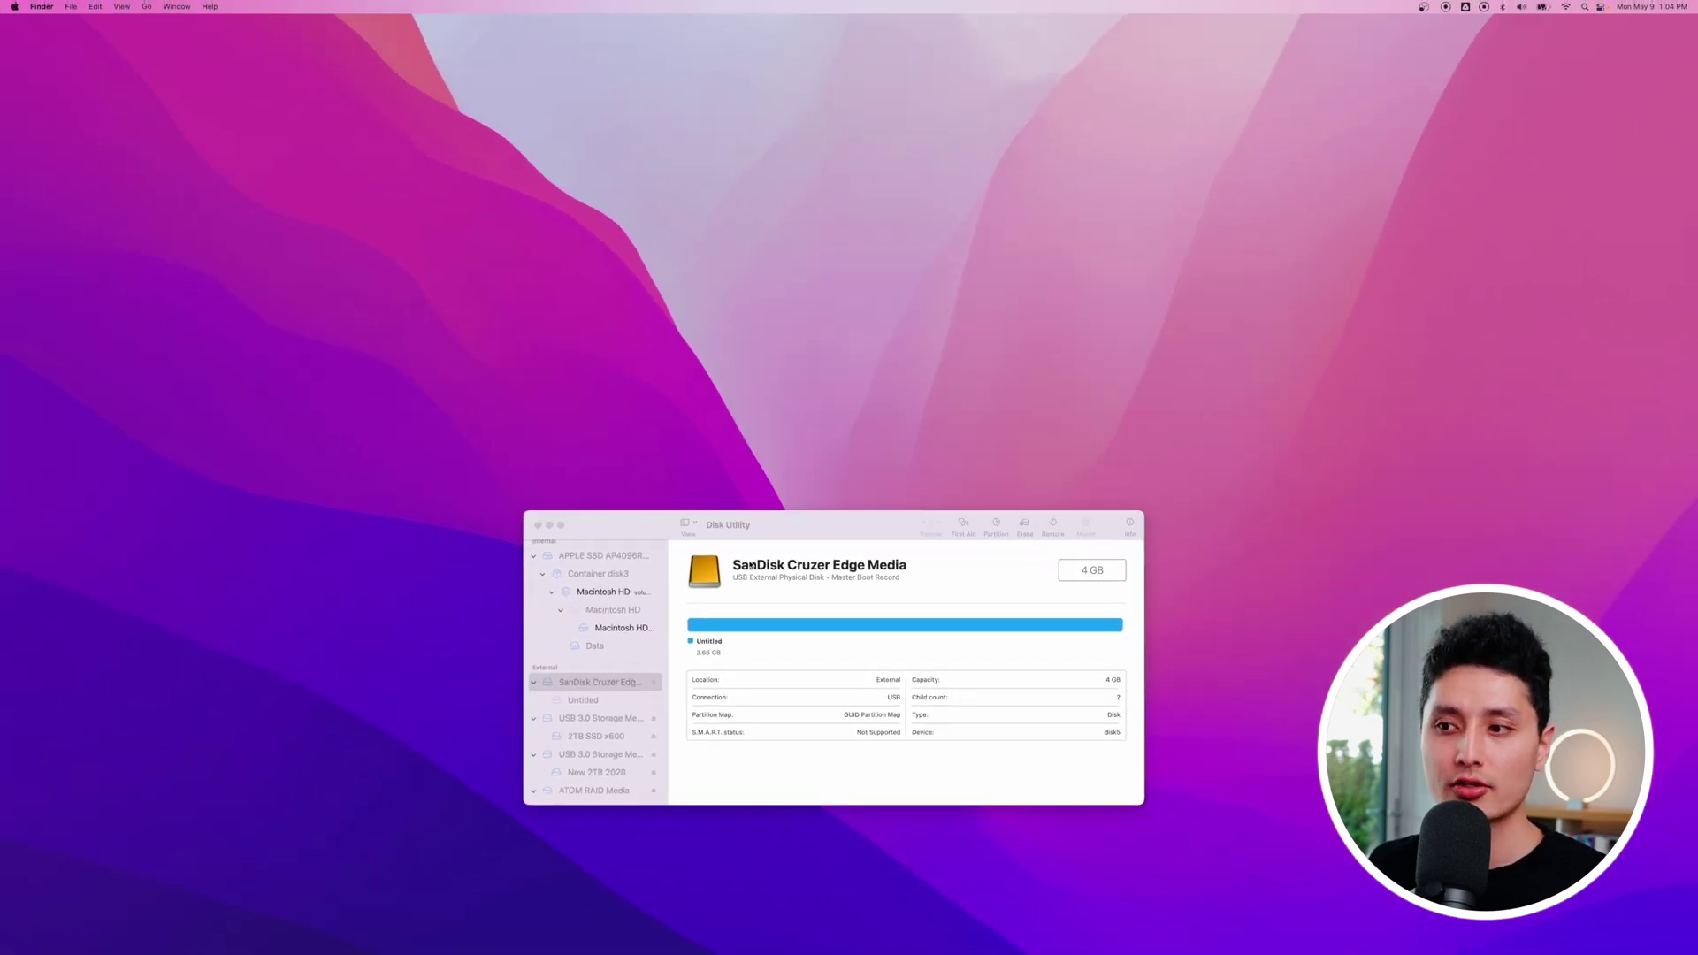
{"action": "left_click", "coordinate": [774, 529]}
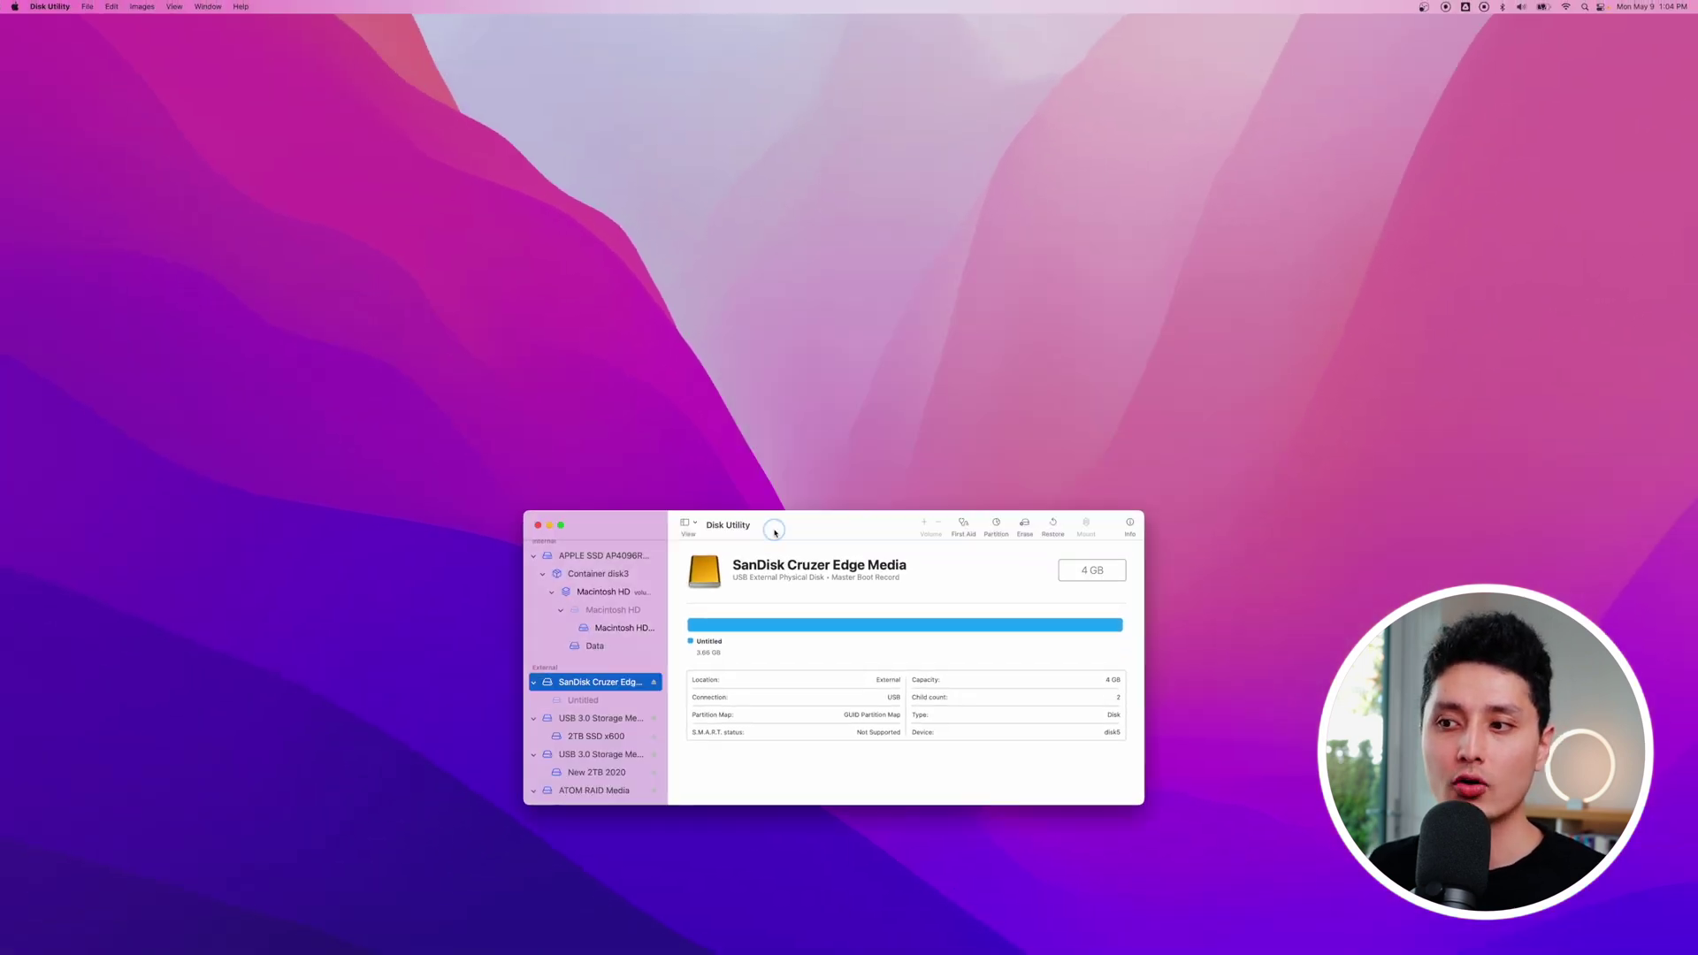
{"action": "left_click", "coordinate": [550, 527]}
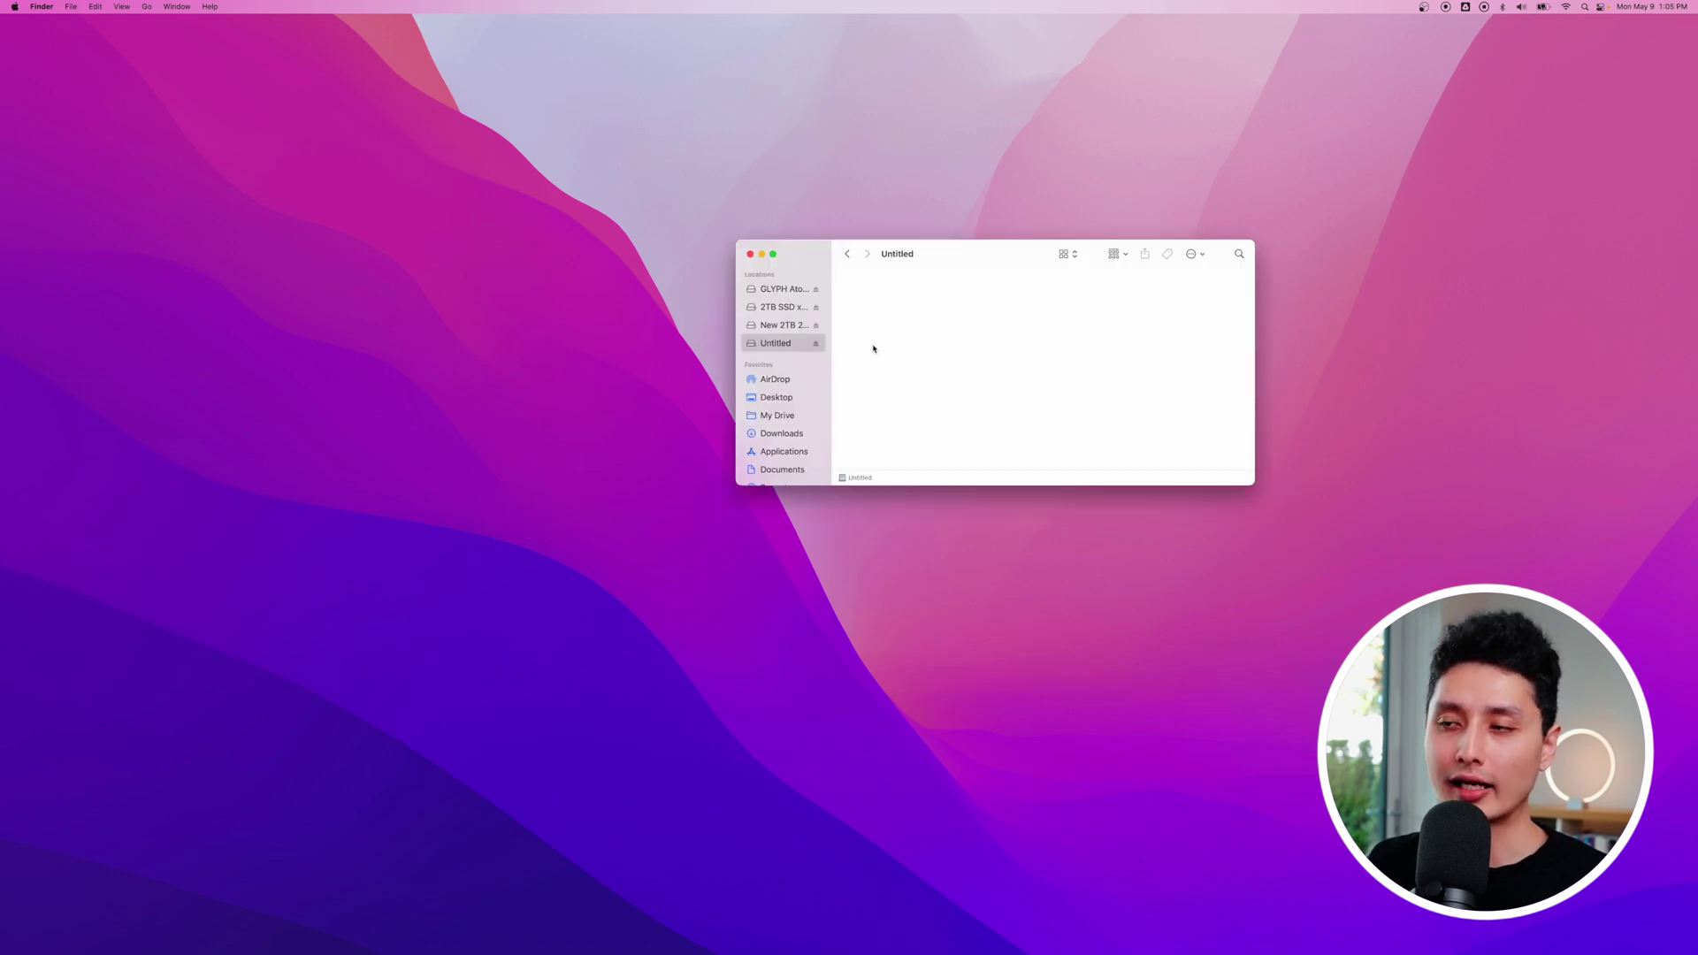
Step: Eject and unlock the encrypted Untitled drive with its password, then open a Desktop window
{"action": "left_click", "coordinate": [879, 347]}
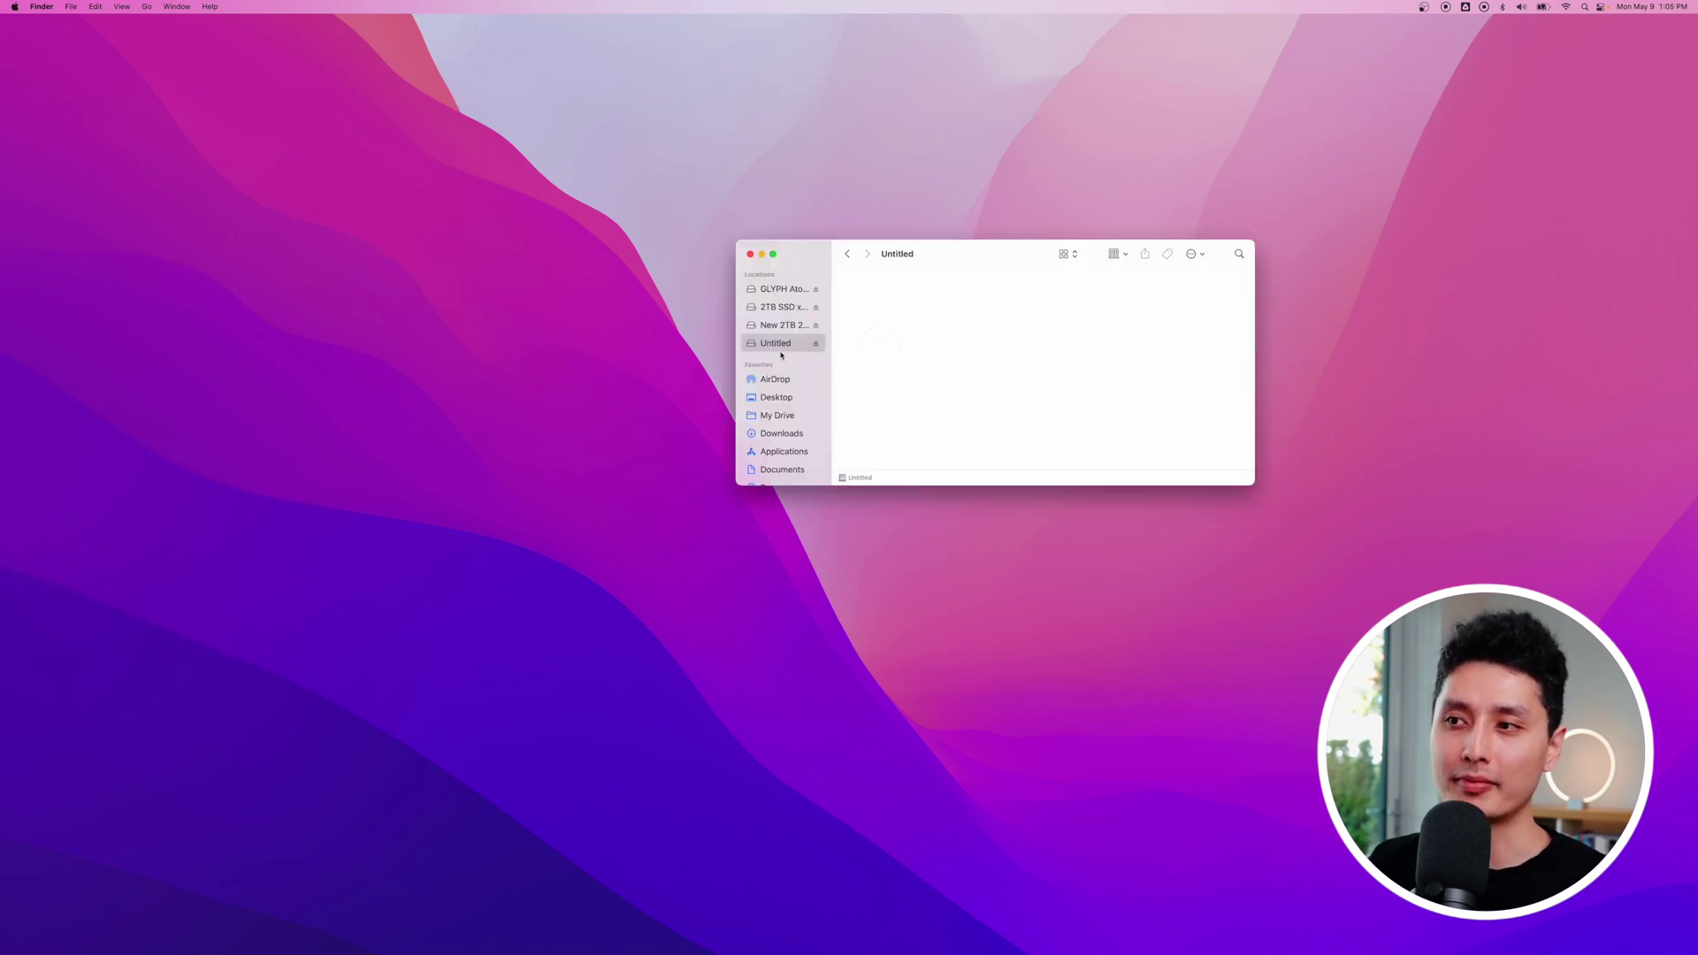
{"action": "left_click", "coordinate": [816, 345]}
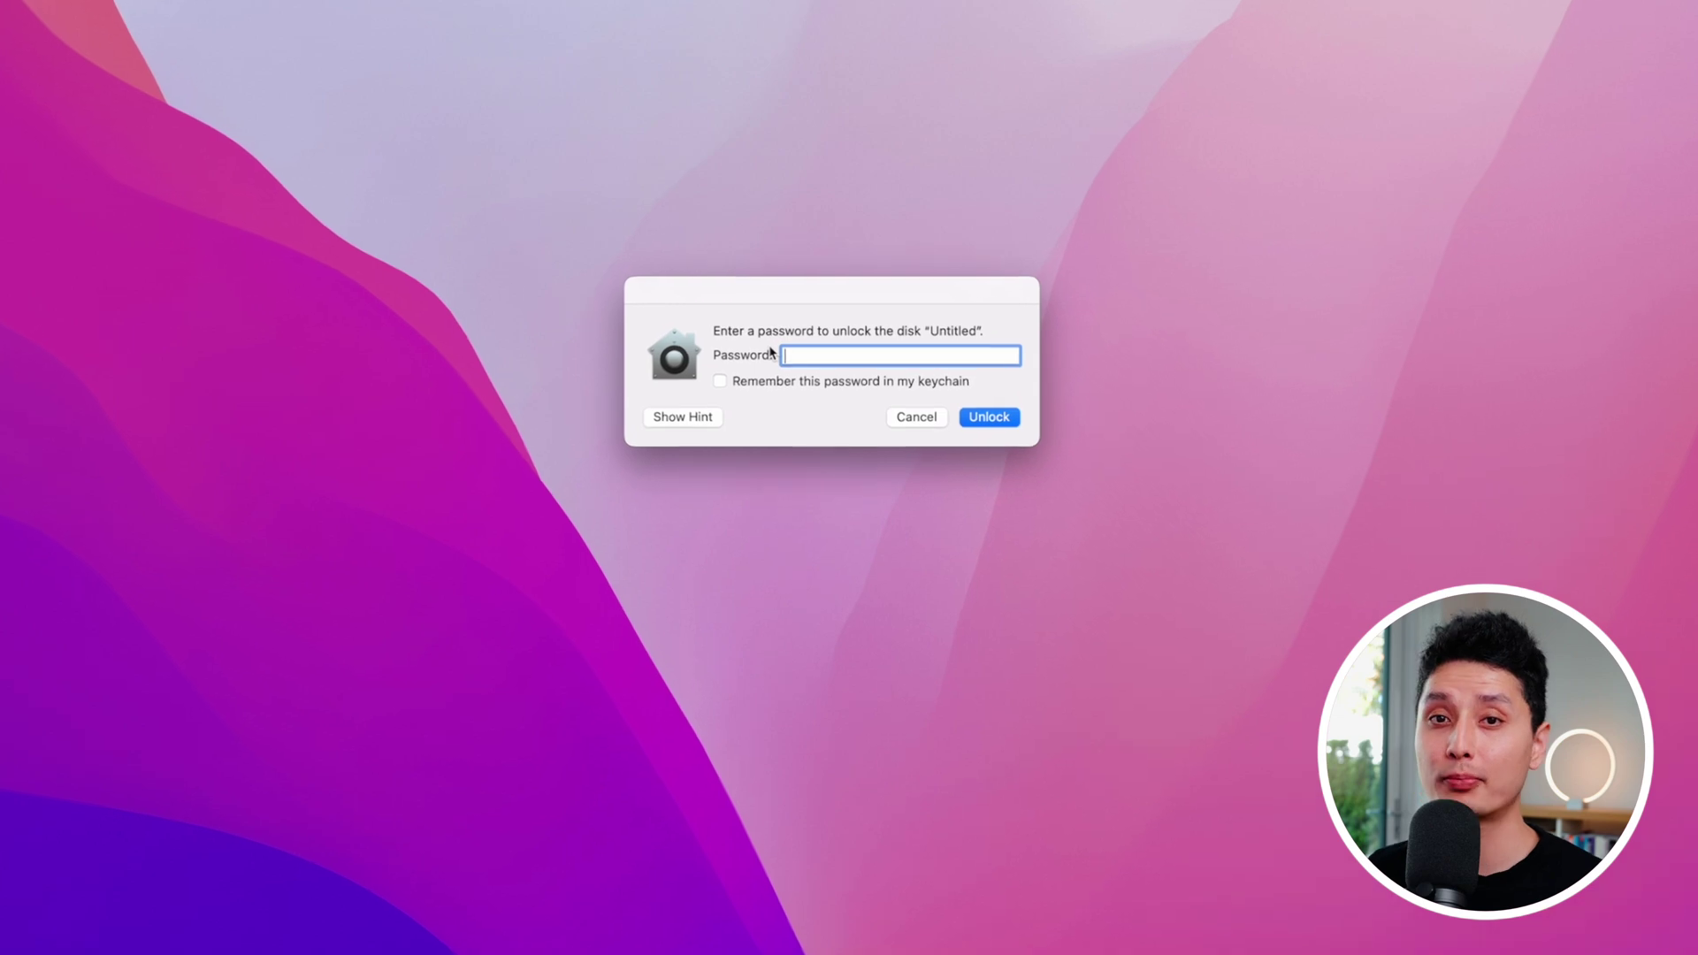
{"action": "type", "text": "••••"}
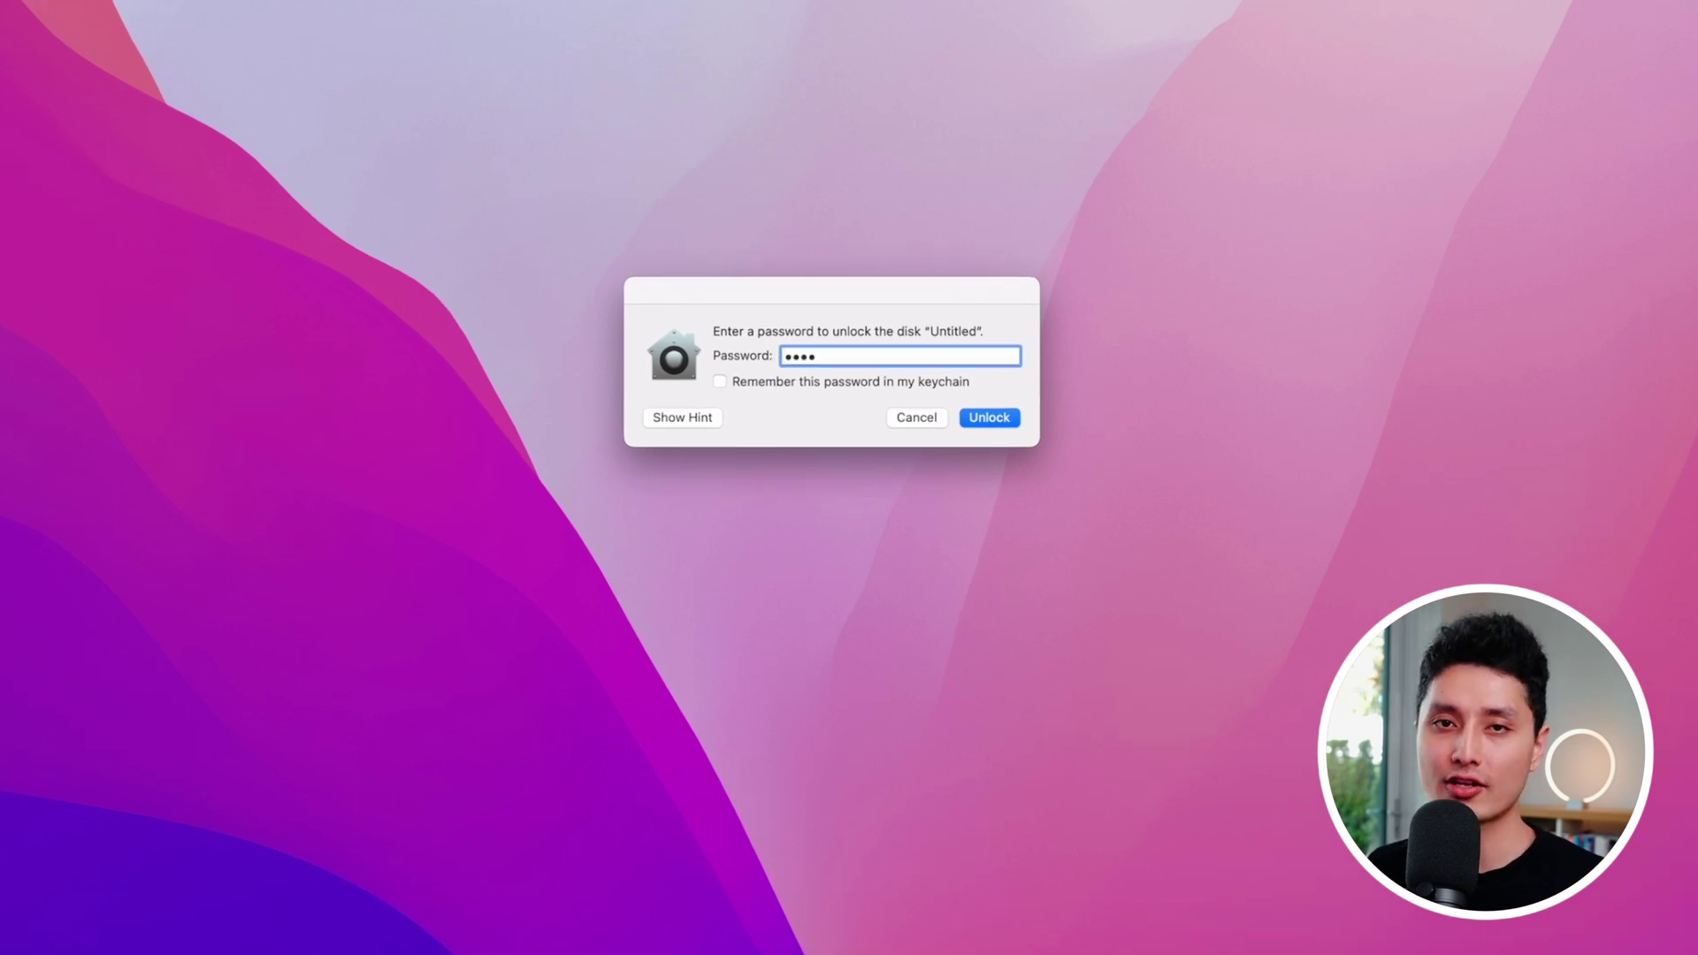
{"action": "key", "text": "Return"}
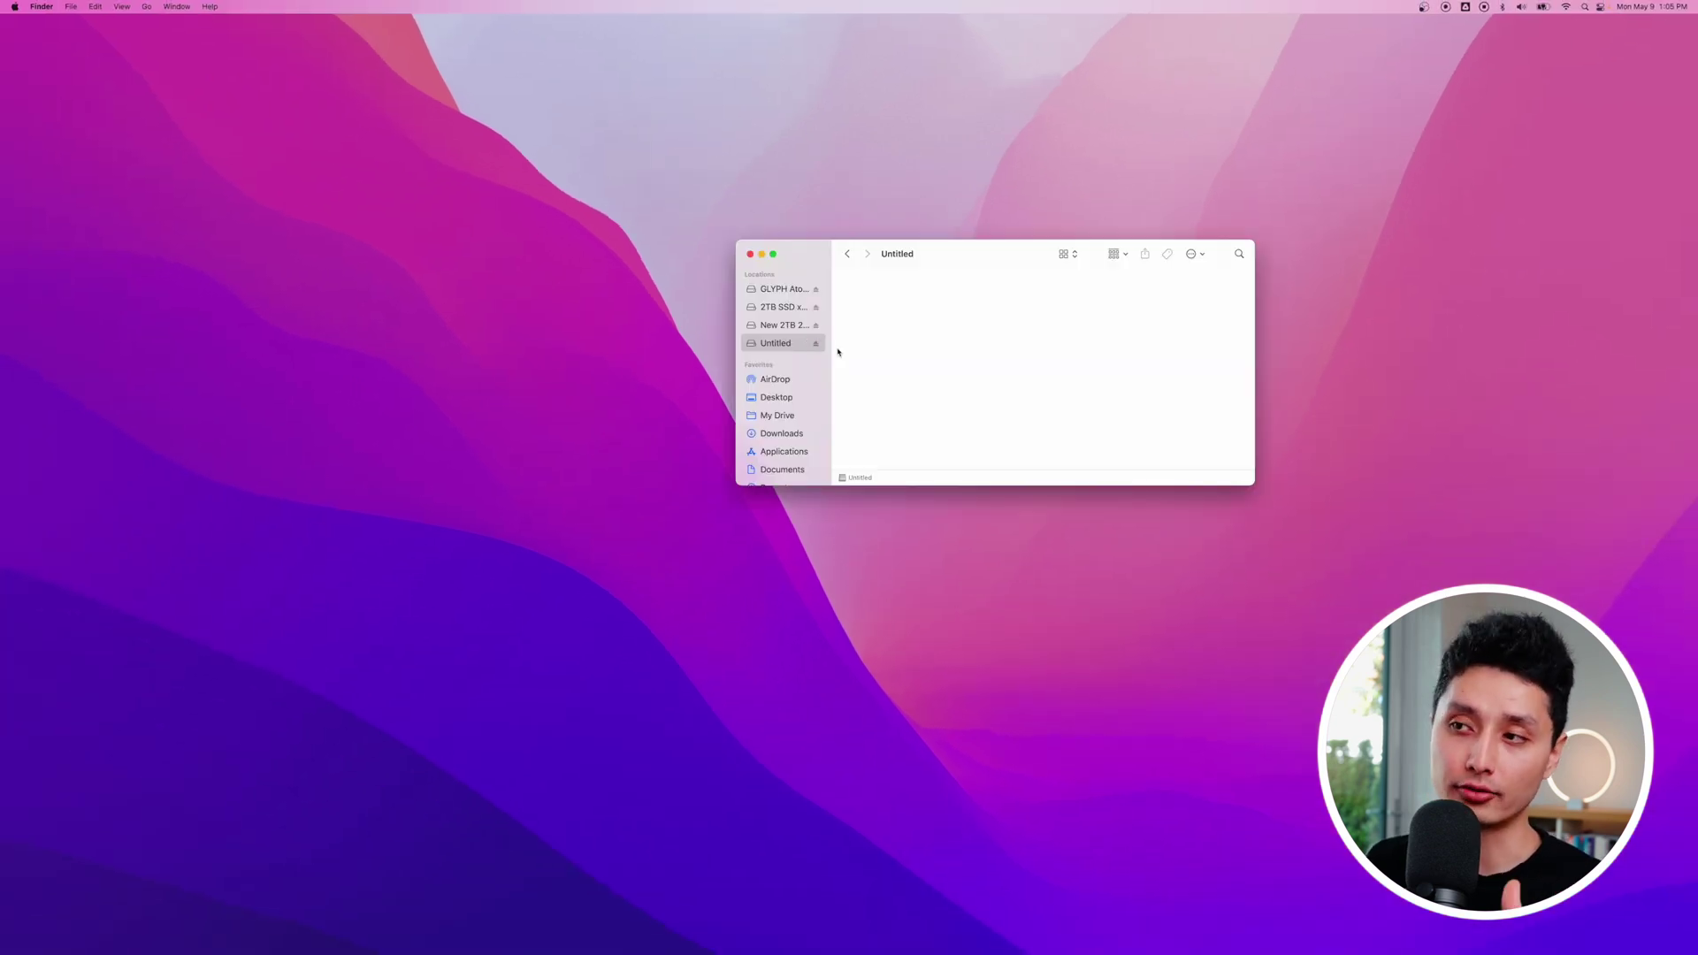
{"action": "key", "text": "super+n"}
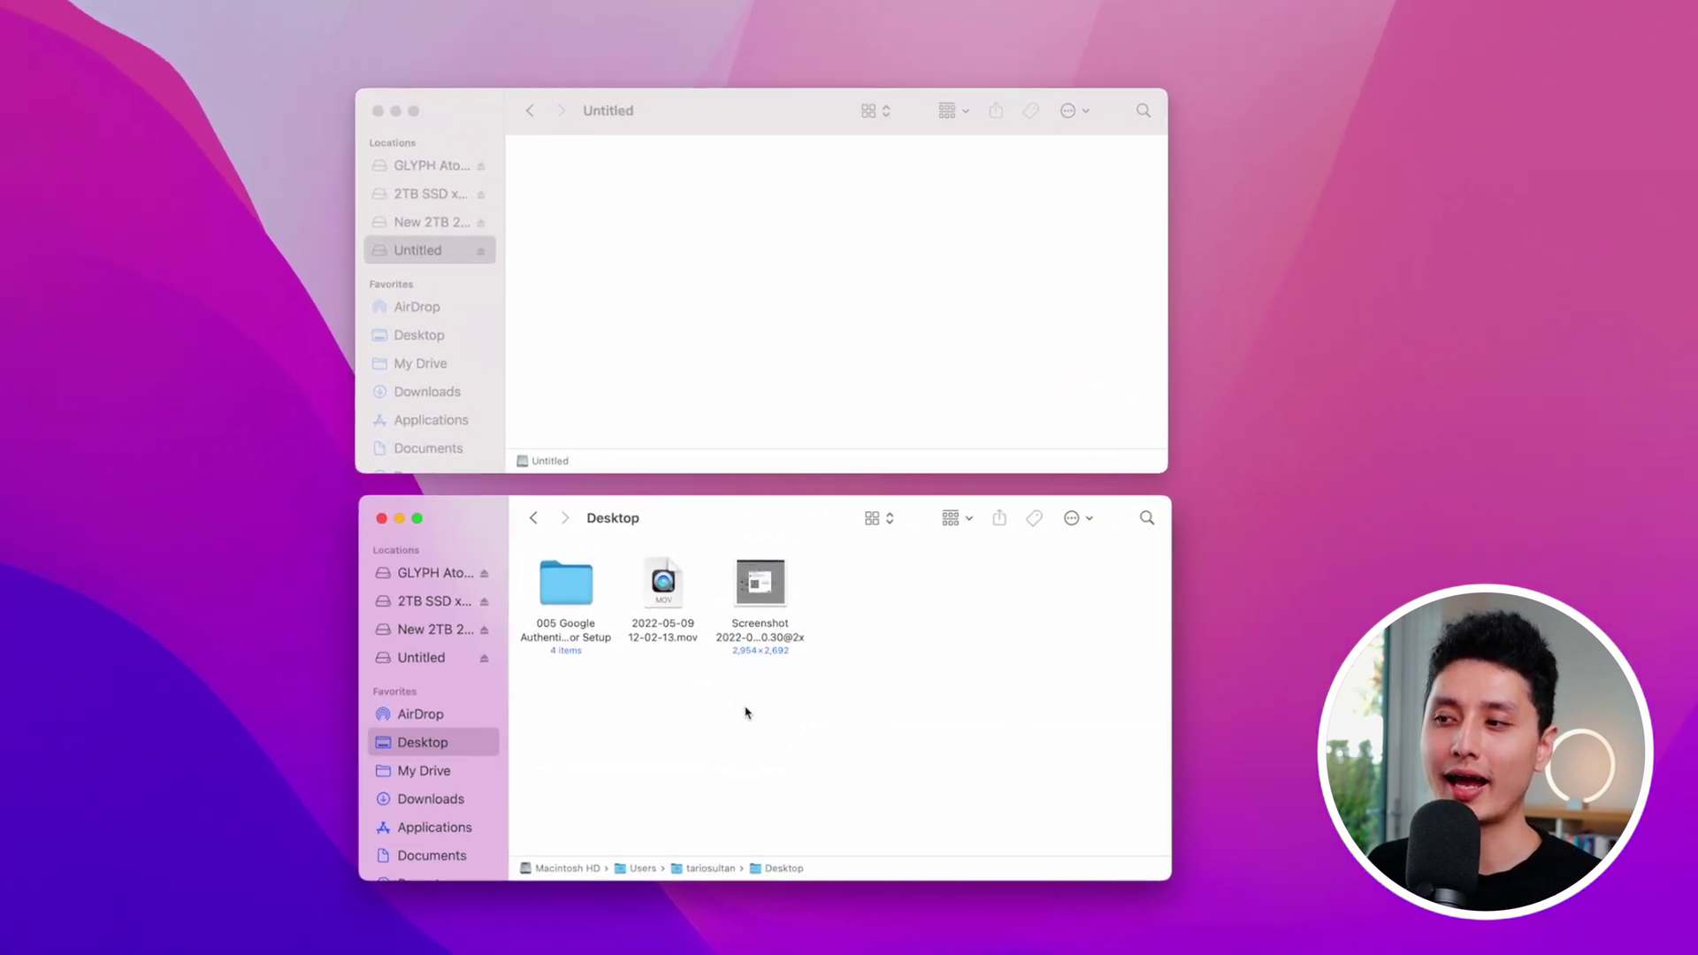
Step: Rename the Desktop screenshot to 'facebook 2fa qr'
{"action": "left_click", "coordinate": [759, 585]}
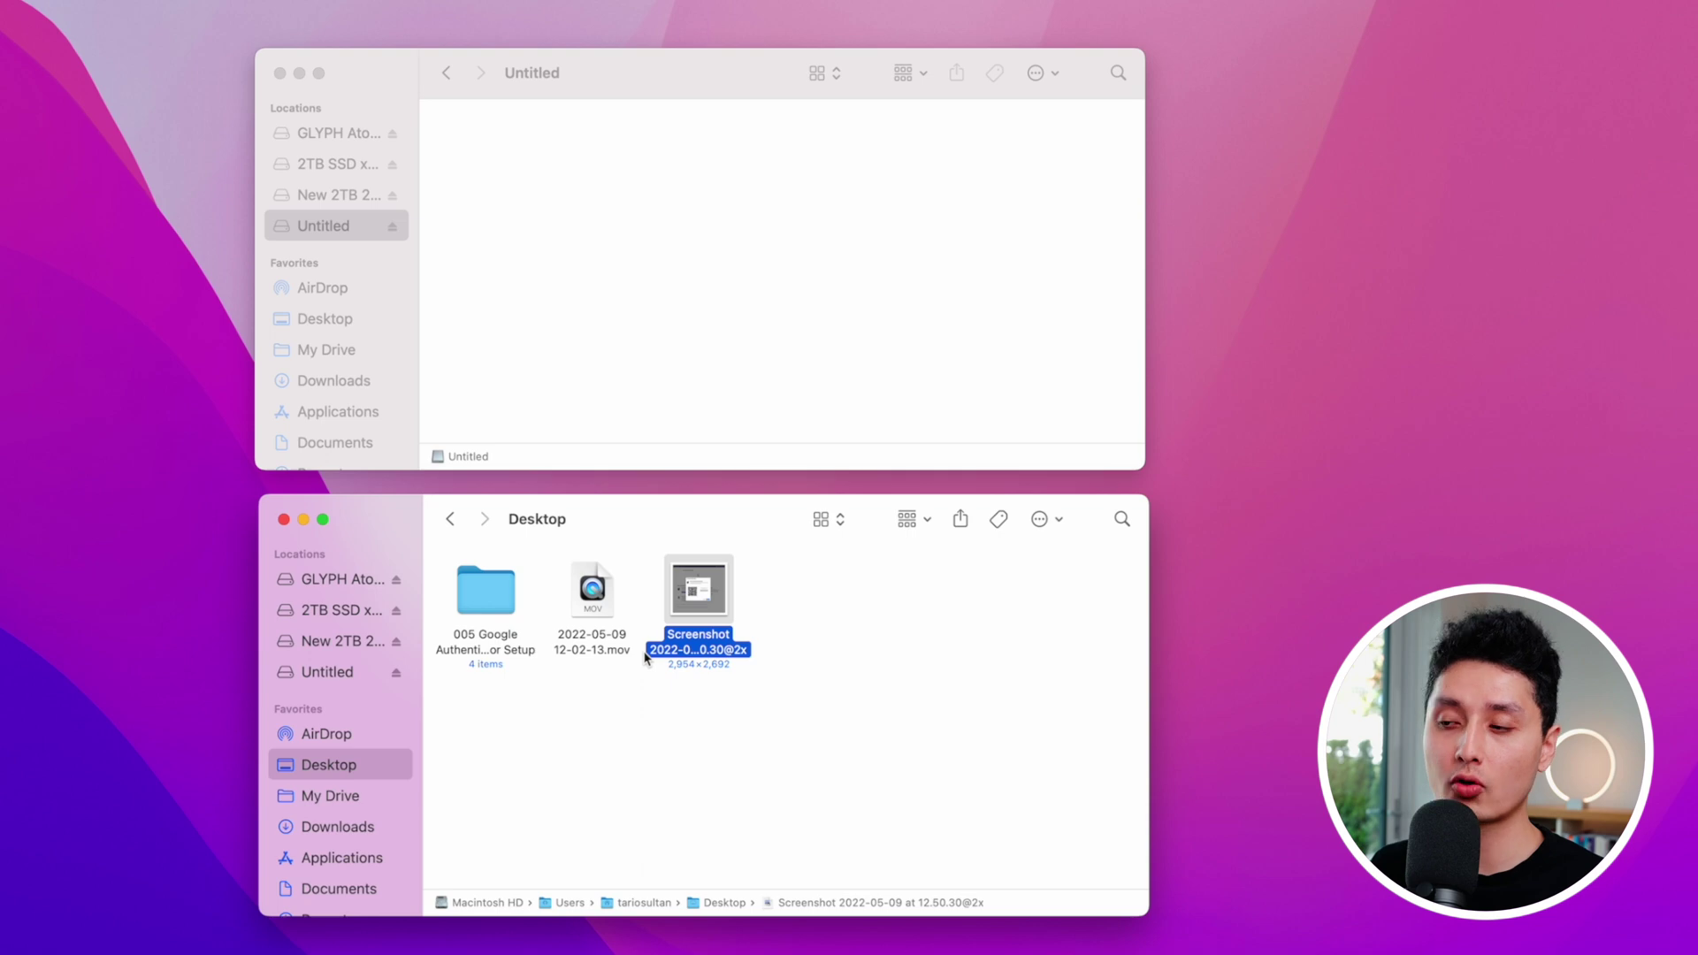
{"action": "key", "text": "Return"}
{"action": "type", "text": "facebook 2fa qr"}
{"action": "key", "text": "Return"}
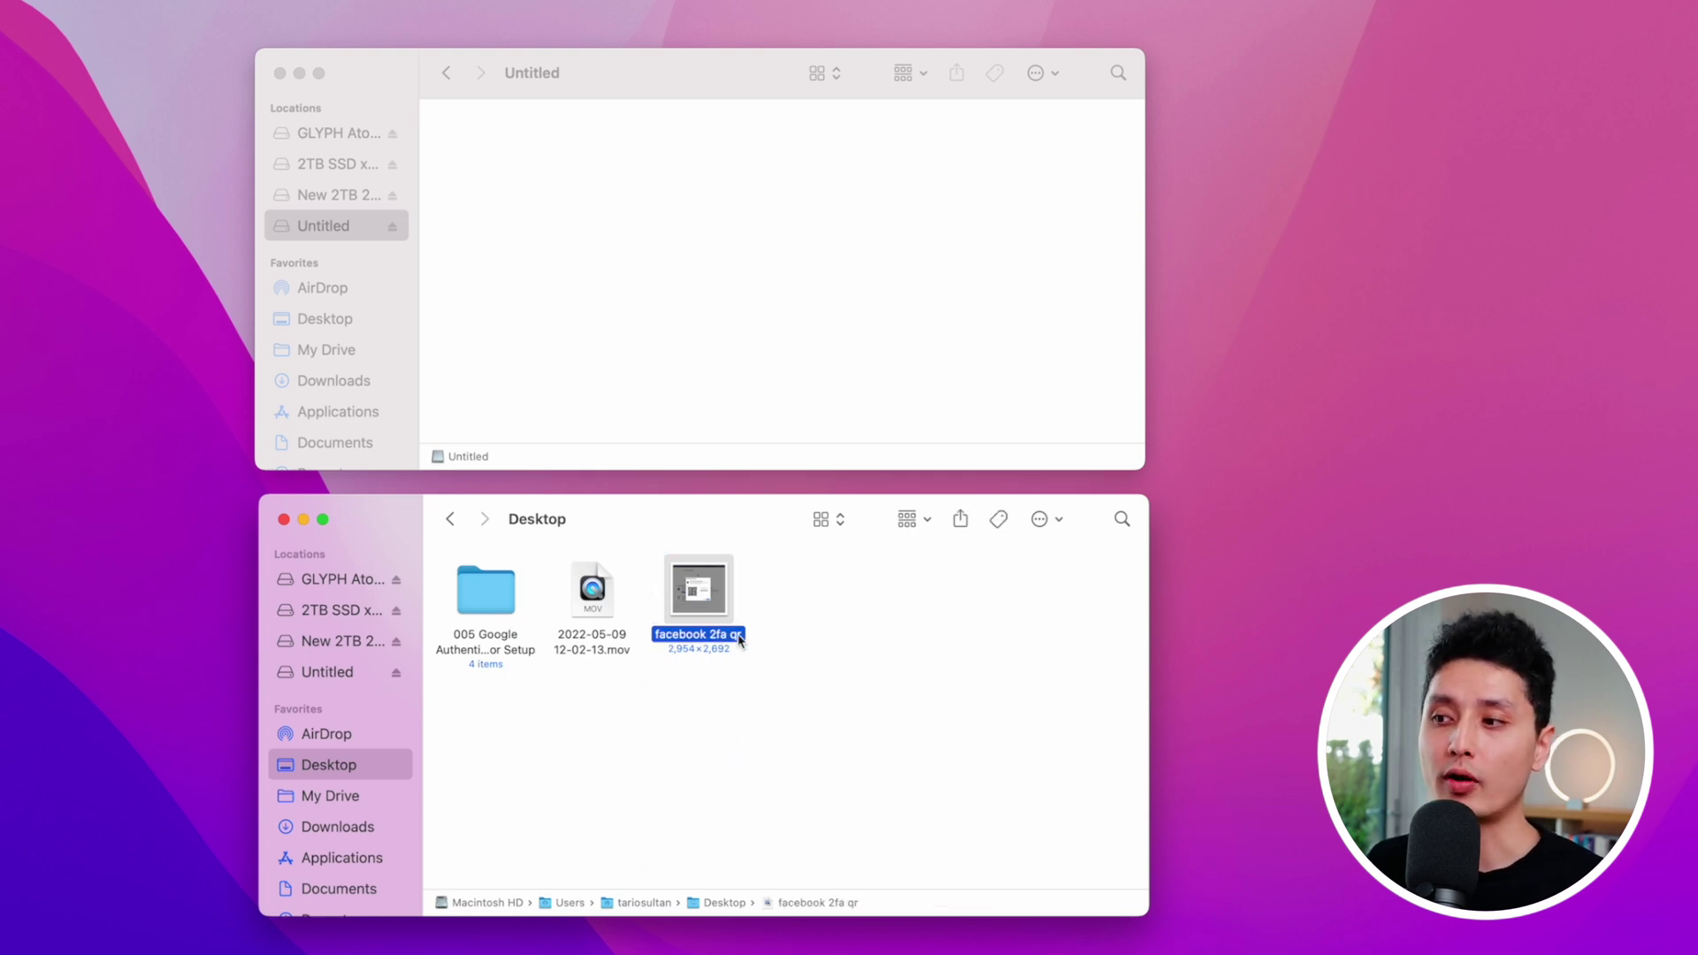
Step: Create a 'Social Media' folder on the Untitled drive
{"action": "left_click", "coordinate": [637, 303]}
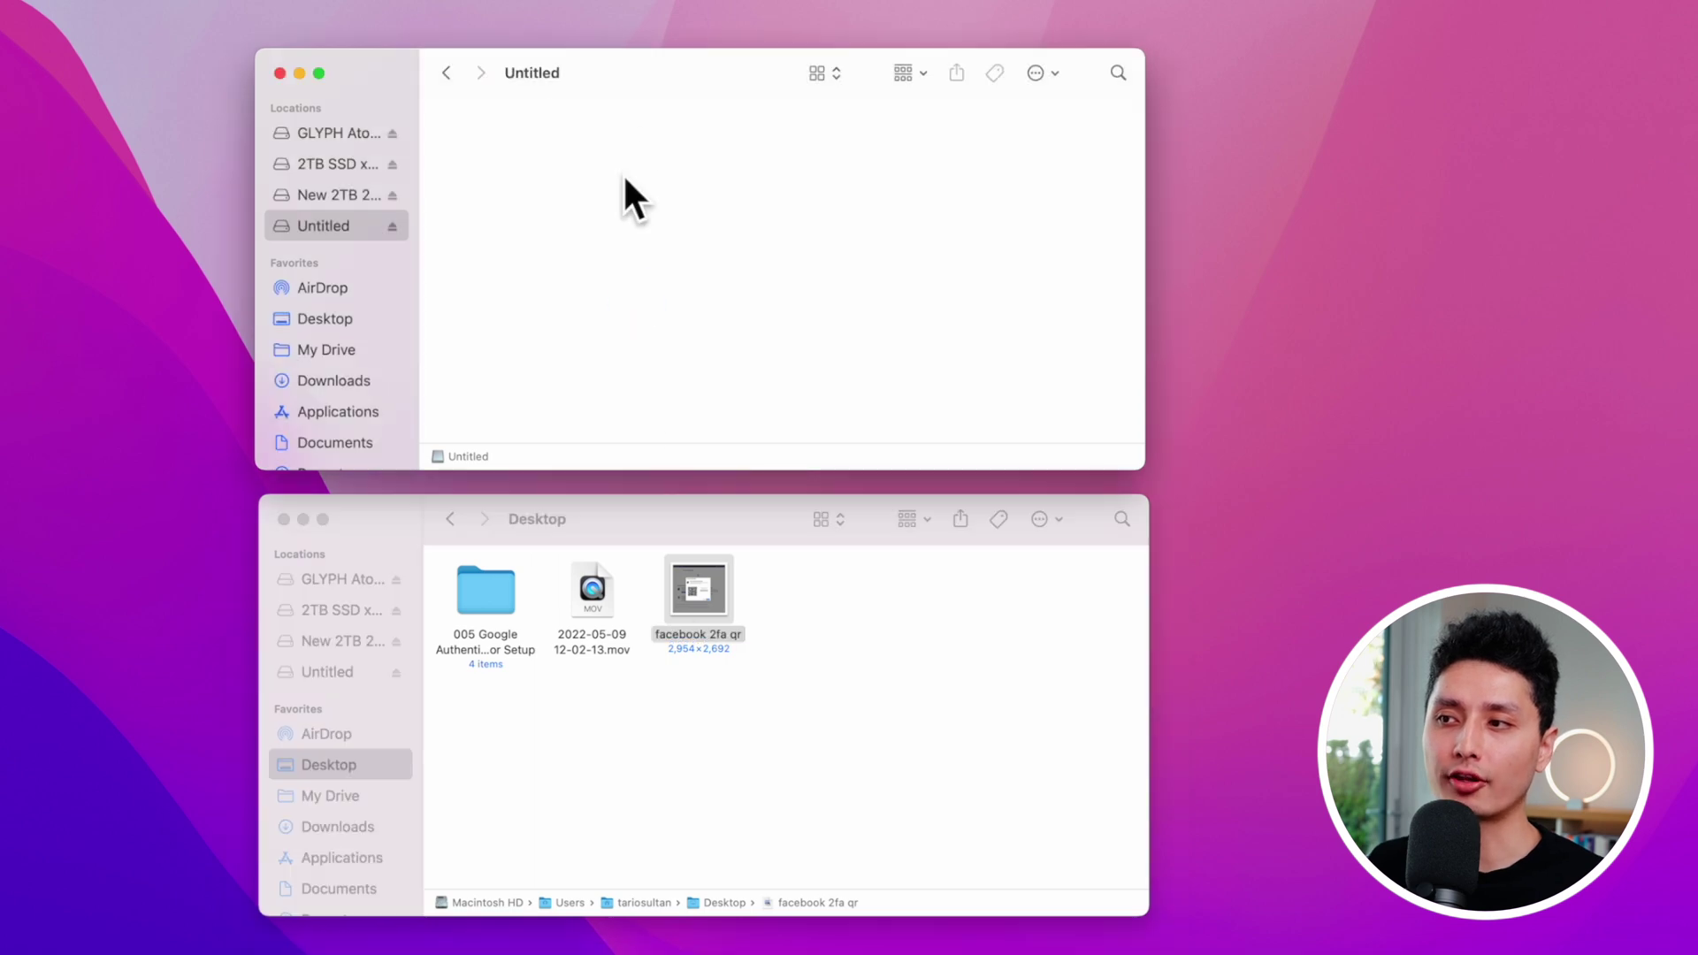
{"action": "left_click", "coordinate": [698, 561]}
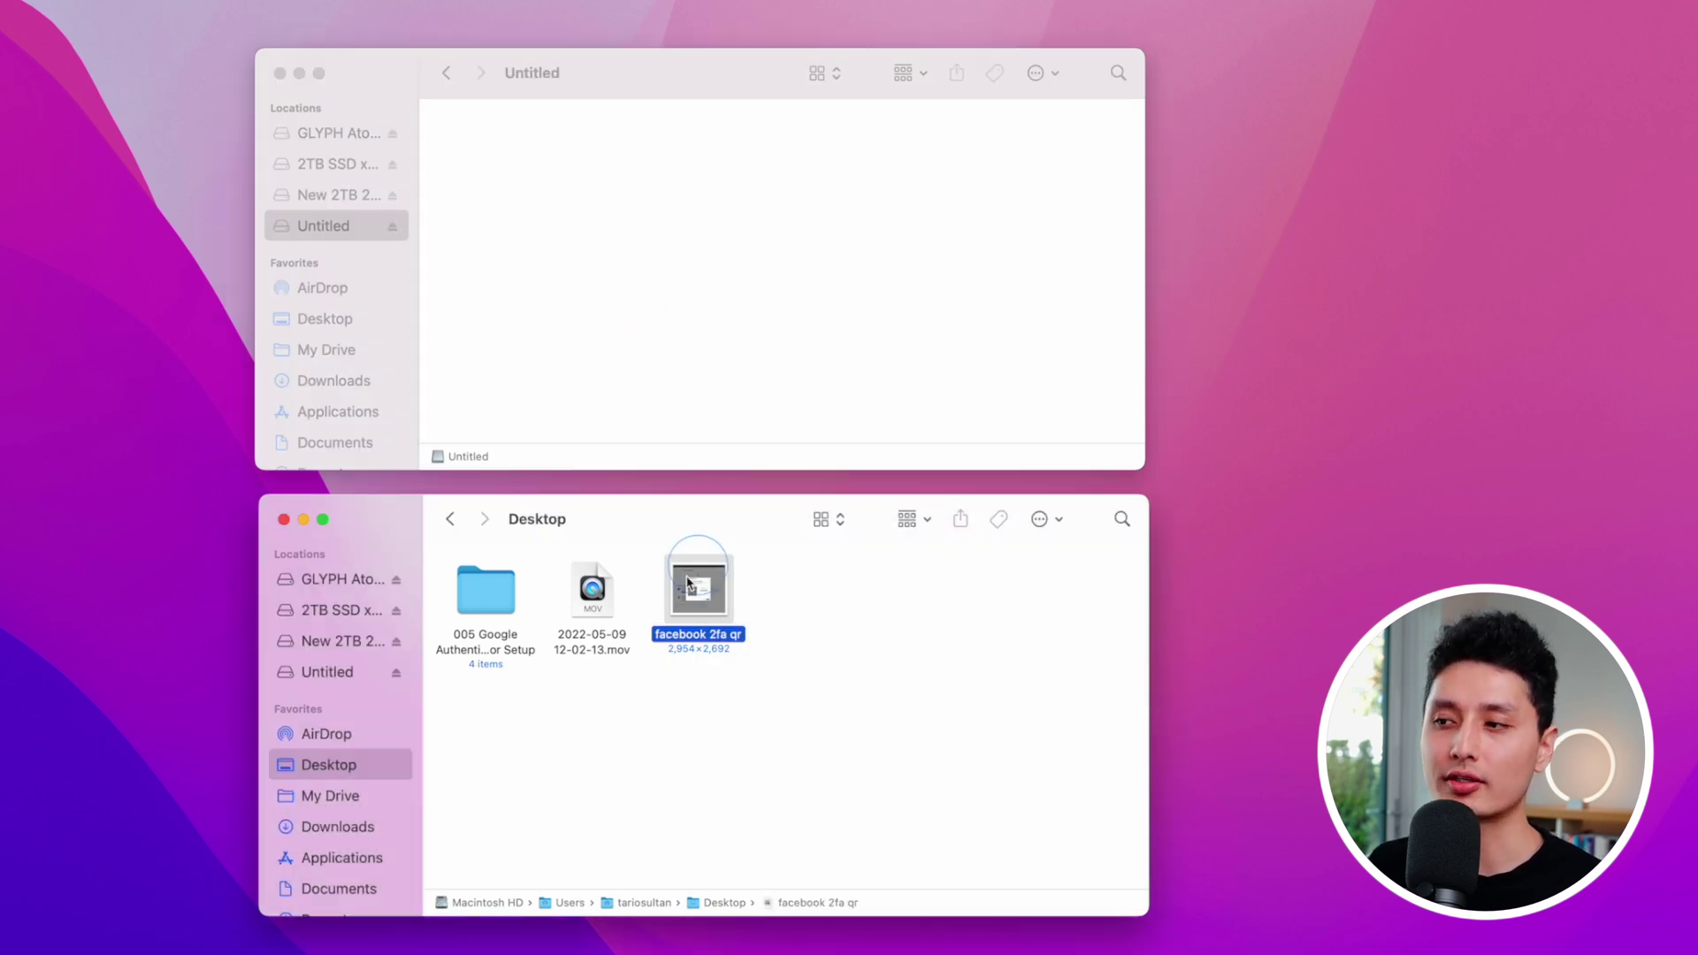
{"action": "left_click", "coordinate": [587, 283]}
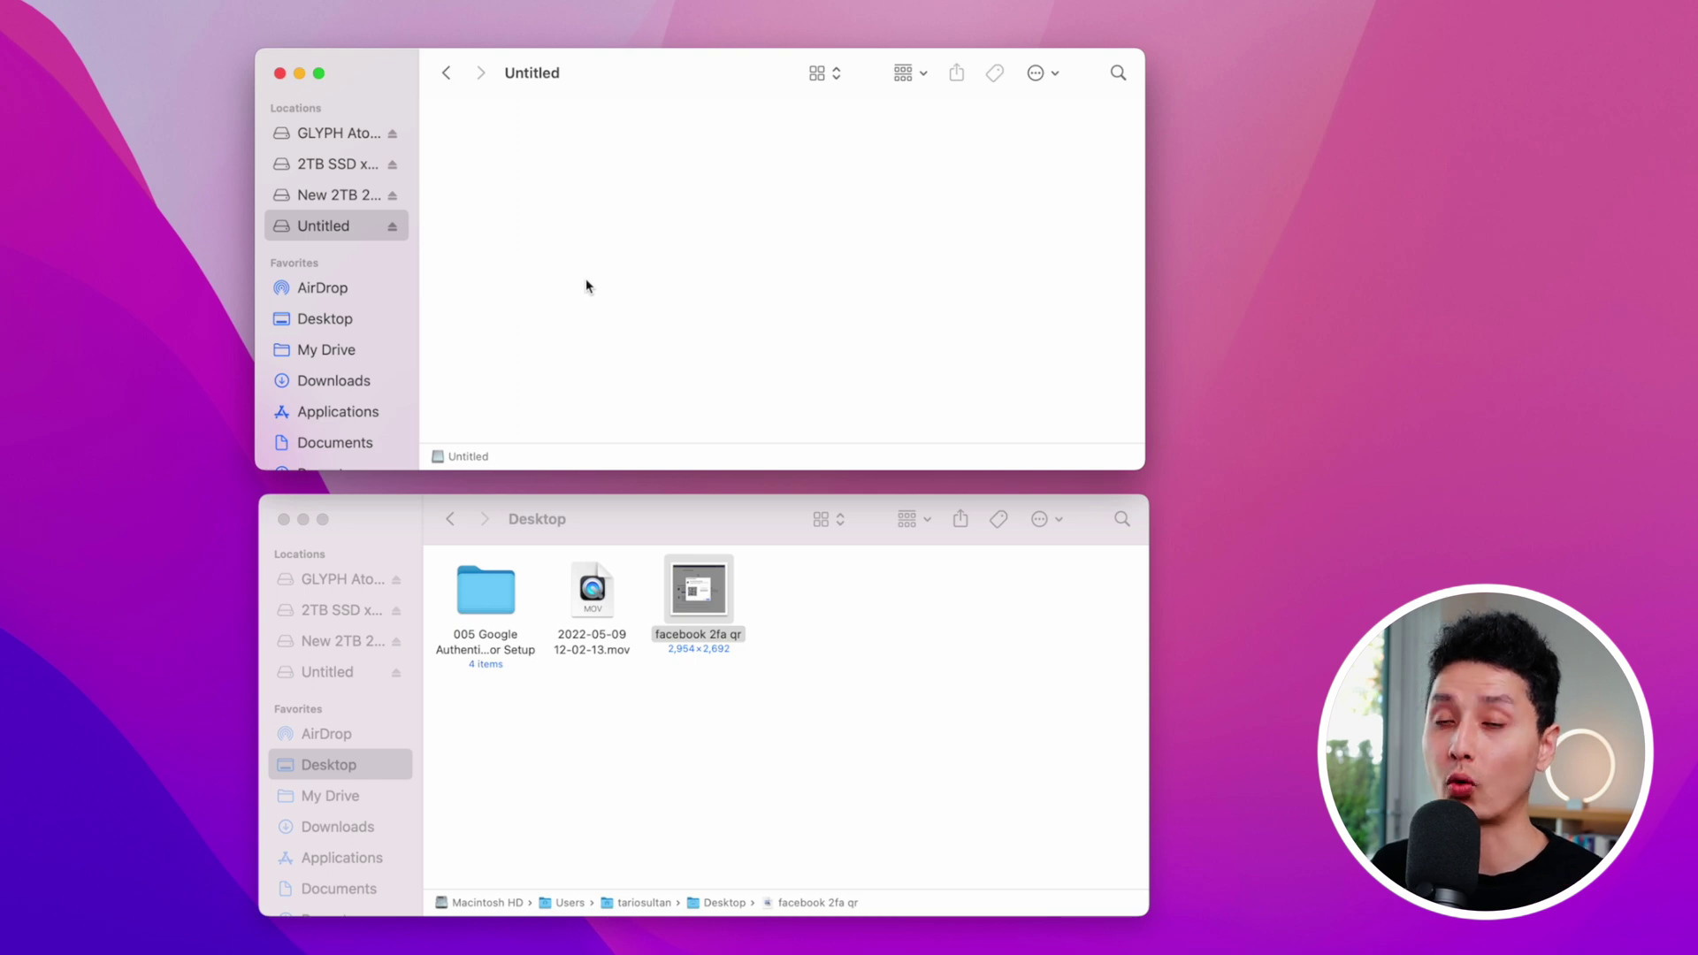
{"action": "left_click", "coordinate": [585, 259]}
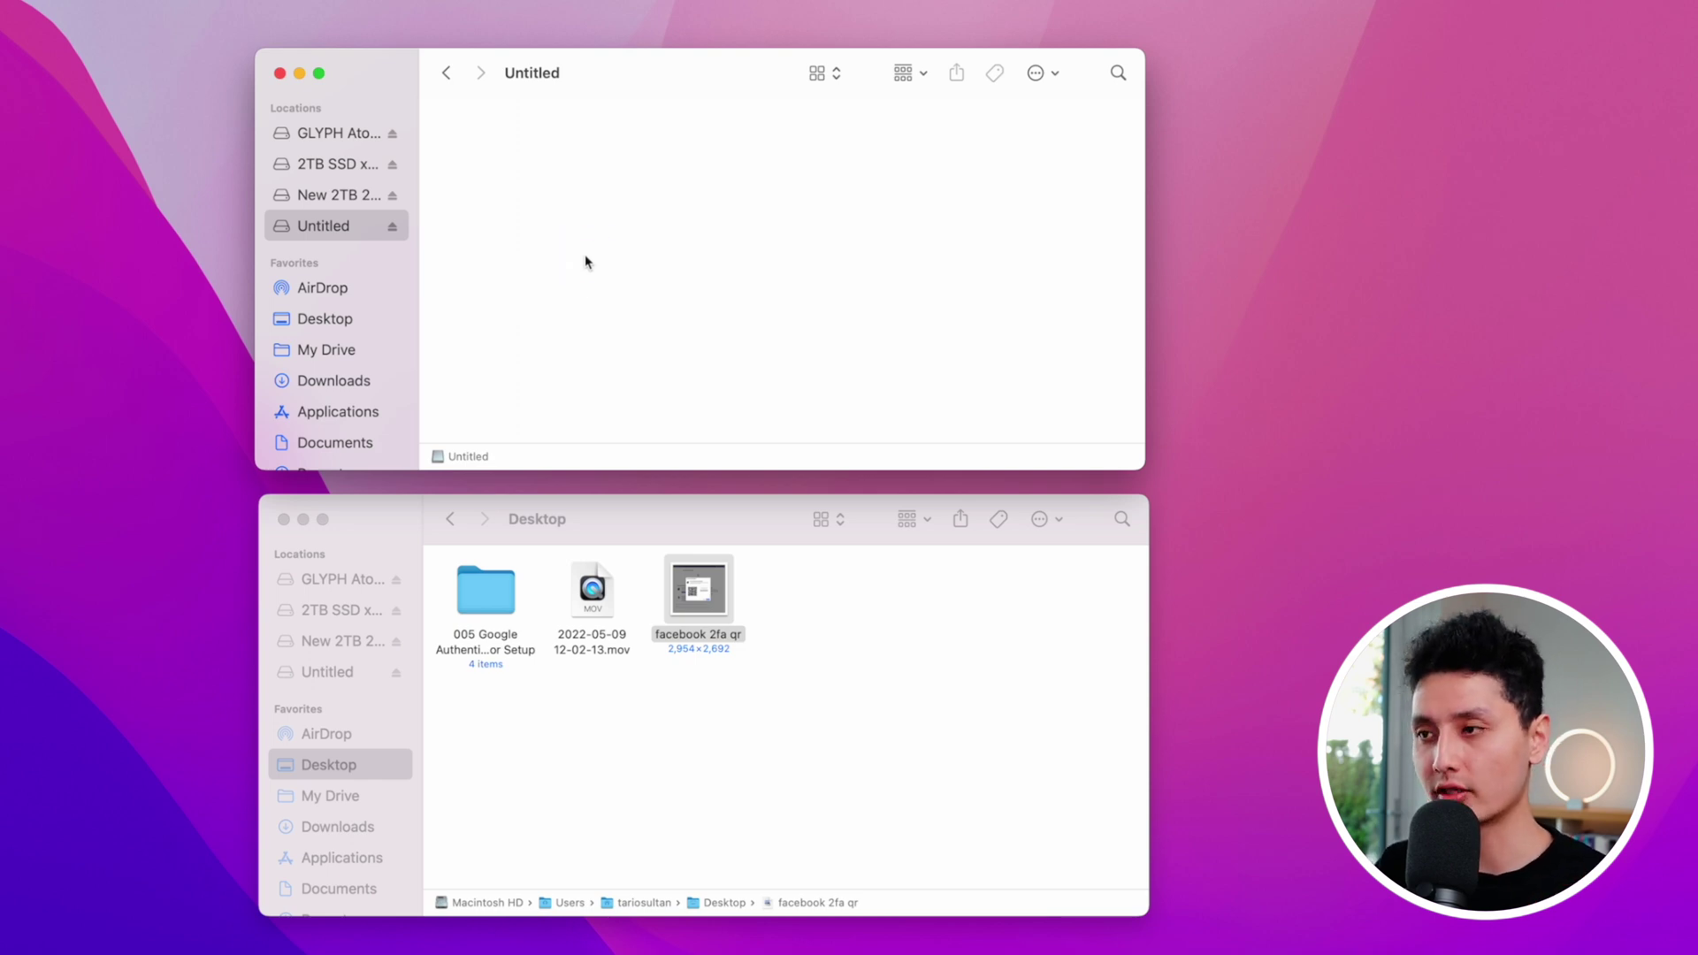
{"action": "key", "text": "super+shift+n"}
{"action": "type", "text": "Social Media"}
{"action": "key", "text": "Return"}
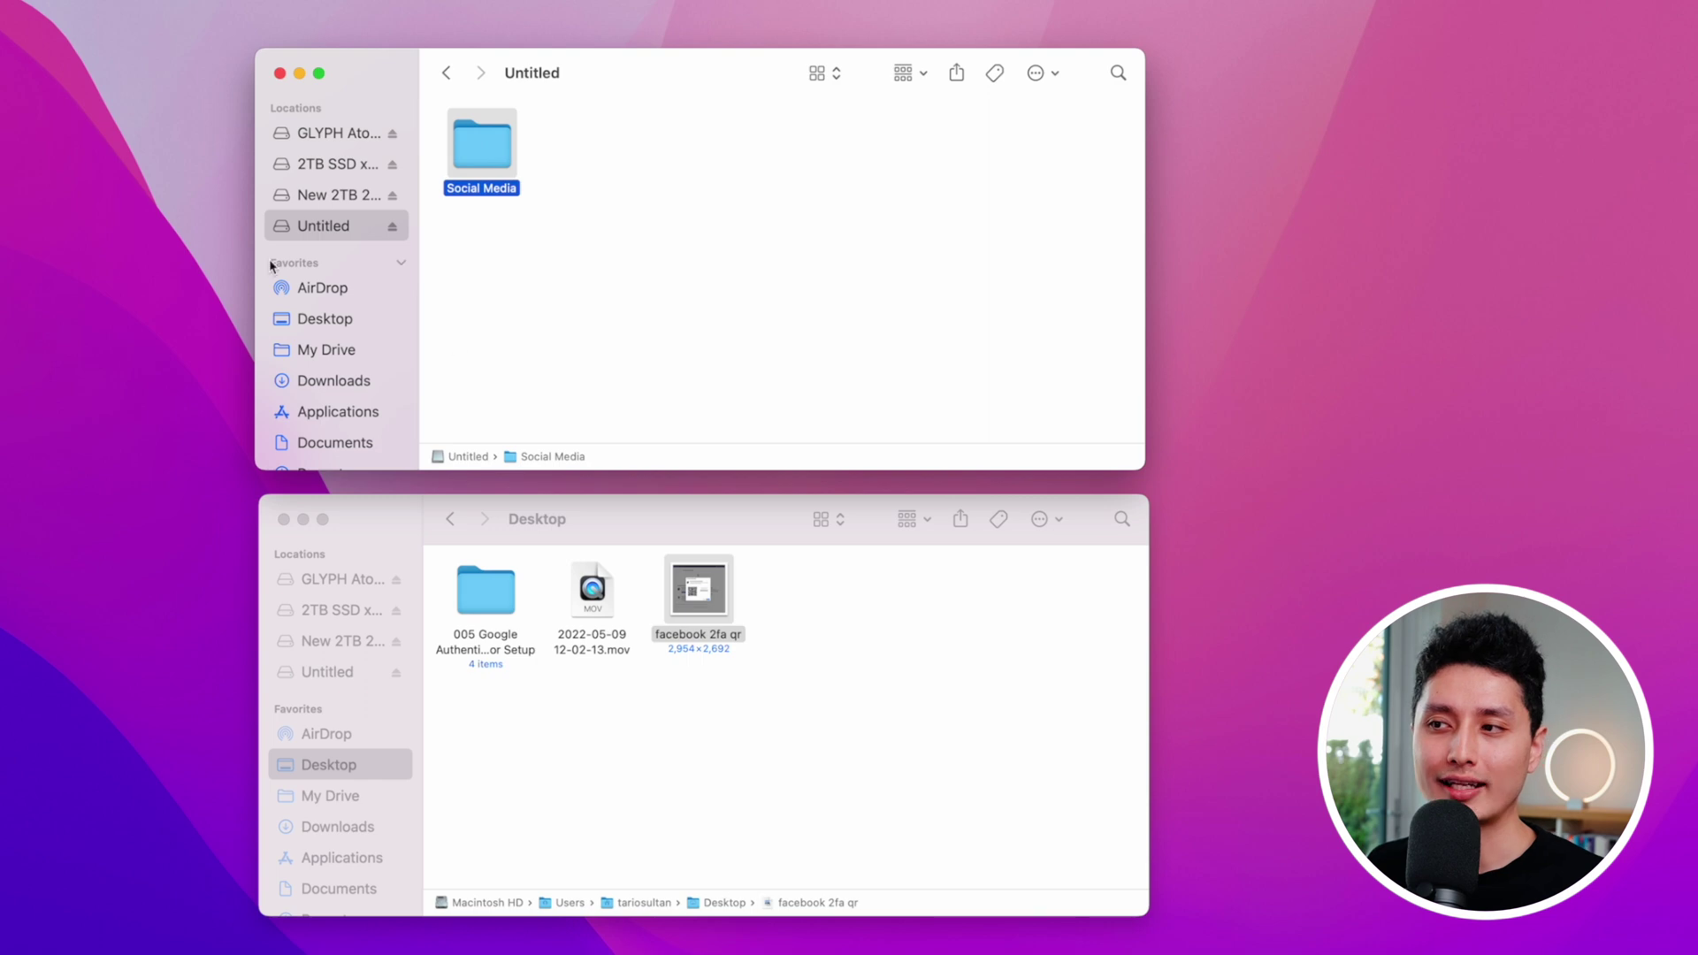
Step: Create a 'Facebook' folder inside Social Media
{"action": "double_click", "coordinate": [475, 151]}
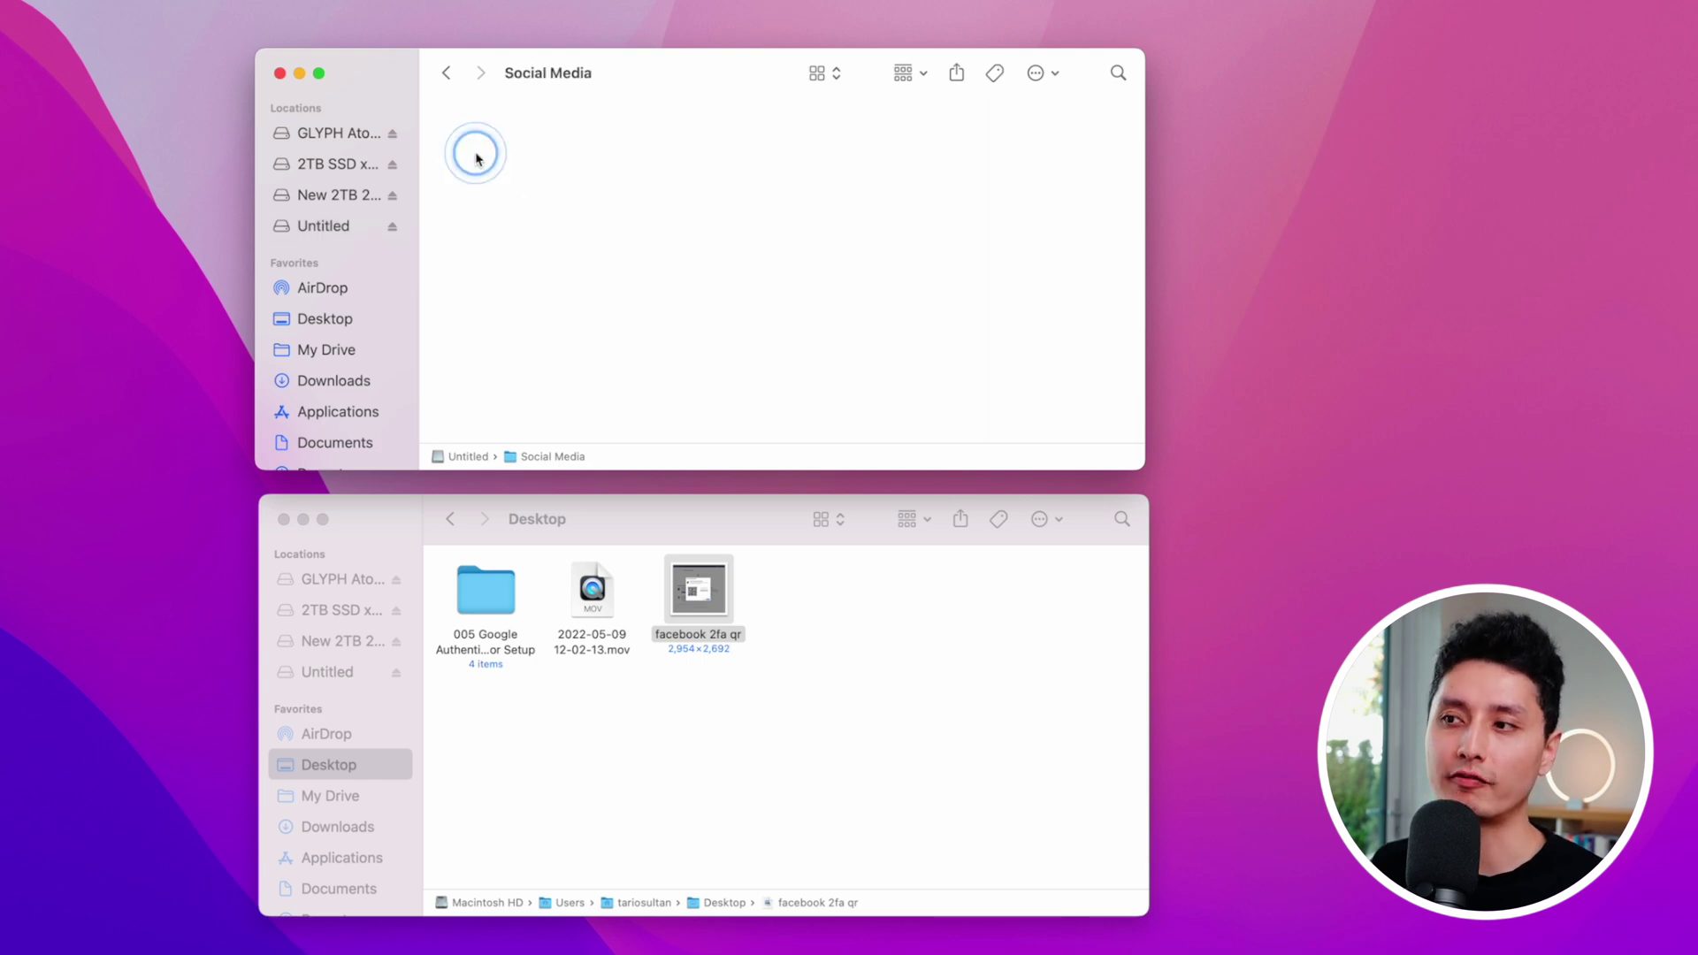
{"action": "key", "text": "super+shift+n"}
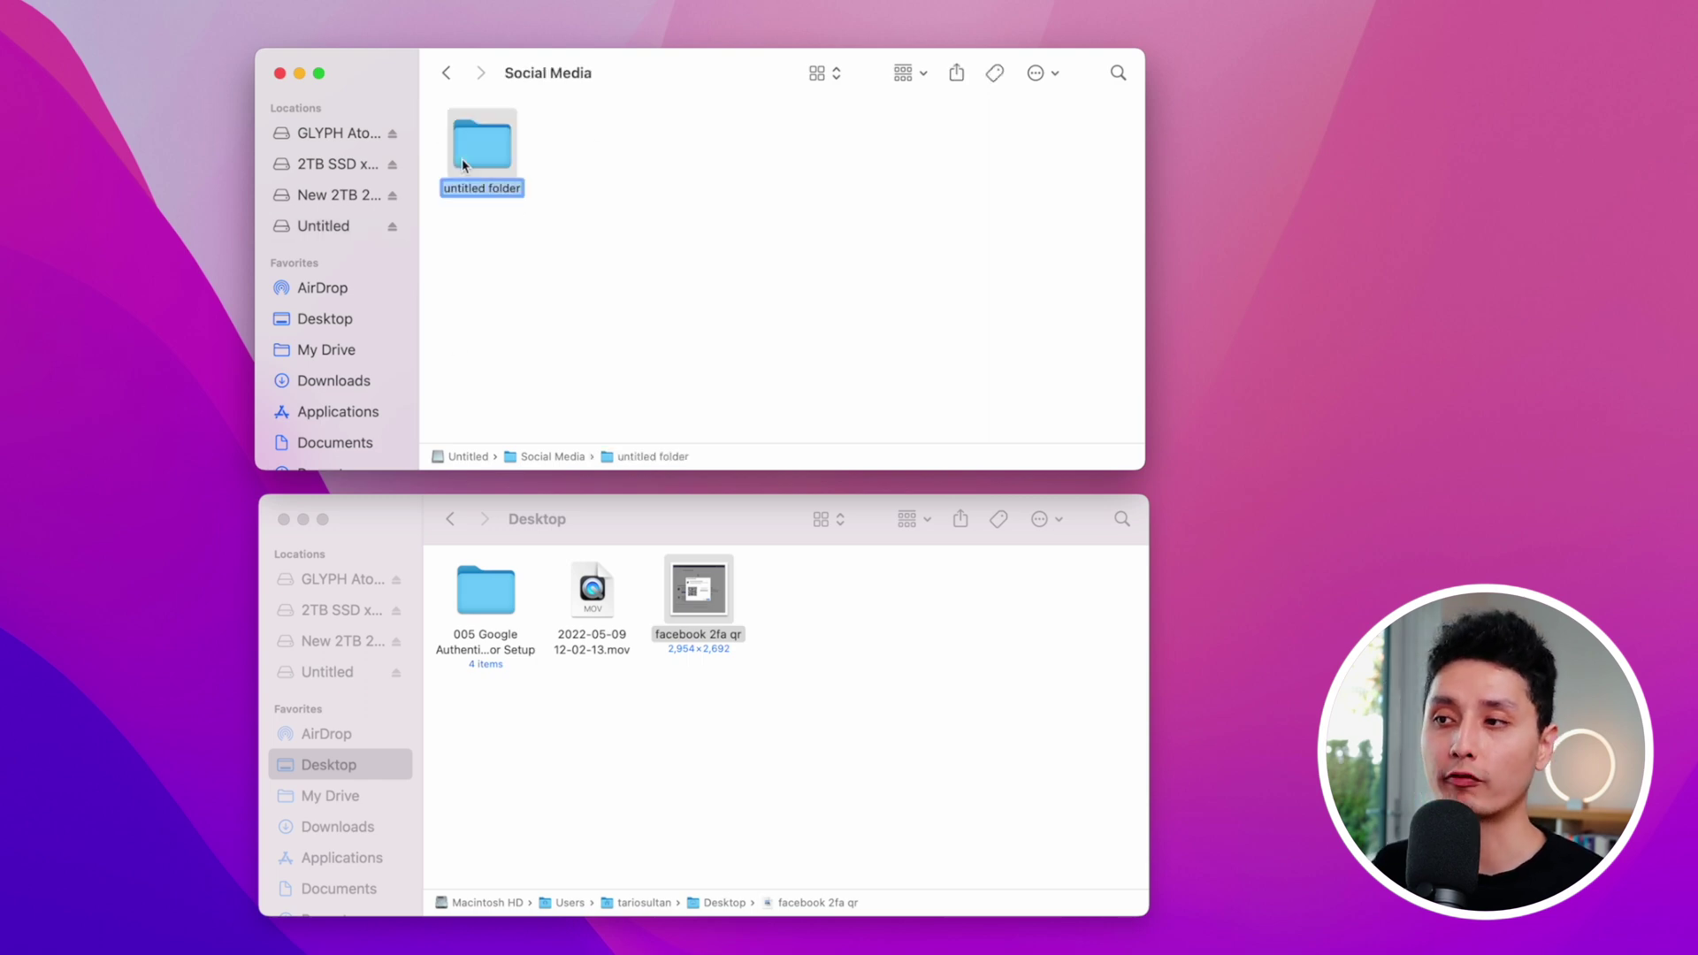
{"action": "type", "text": "Facebook"}
{"action": "left_click", "coordinate": [719, 543]}
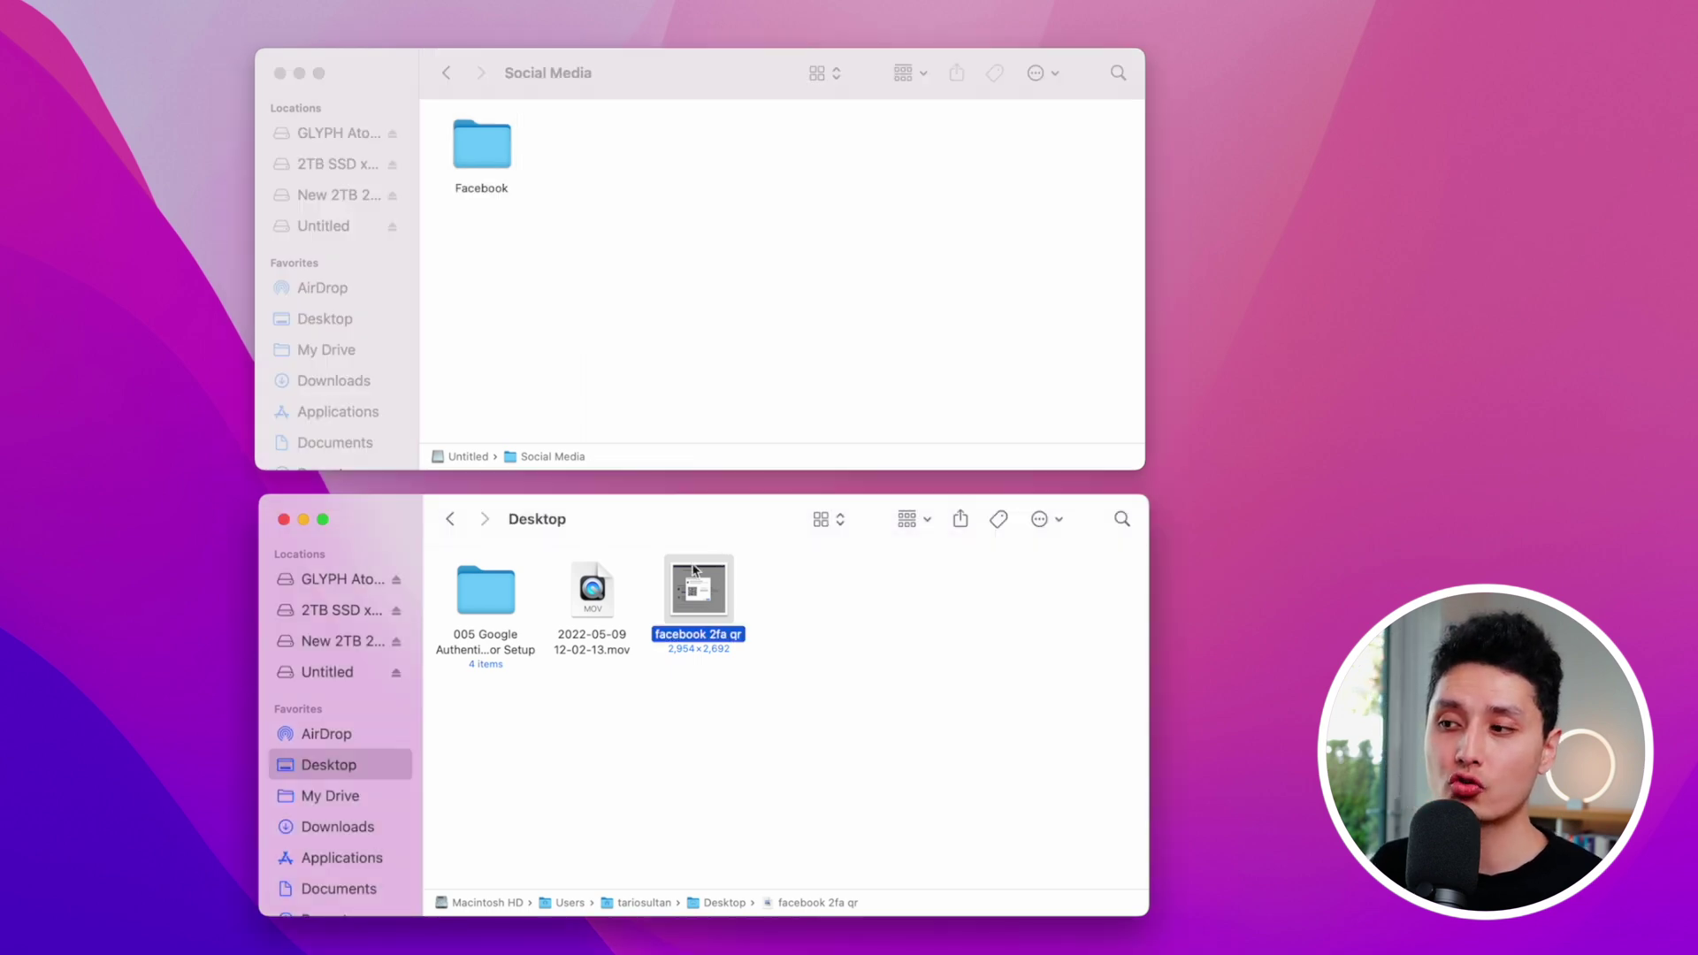
Step: Move the 'facebook 2fa qr' screenshot from the Desktop into the Facebook folder
{"action": "left_click_drag", "start_coordinate": [708, 591], "coordinate": [485, 155]}
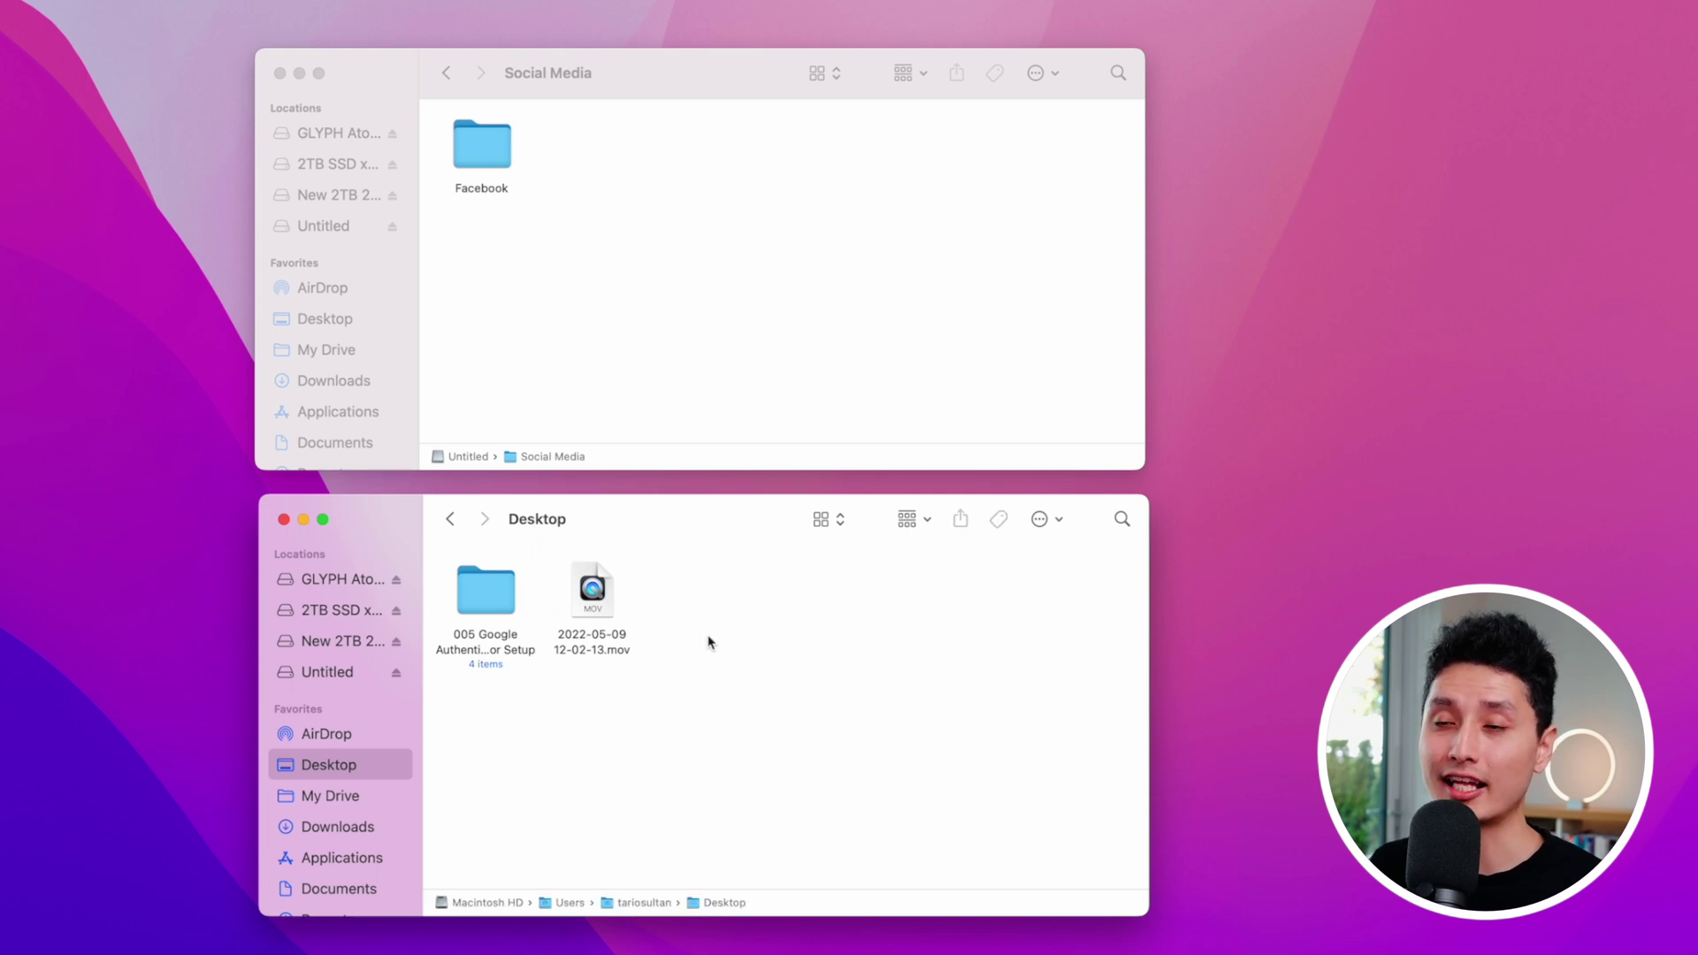
{"action": "left_click", "coordinate": [482, 146]}
{"action": "left_click", "coordinate": [722, 575]}
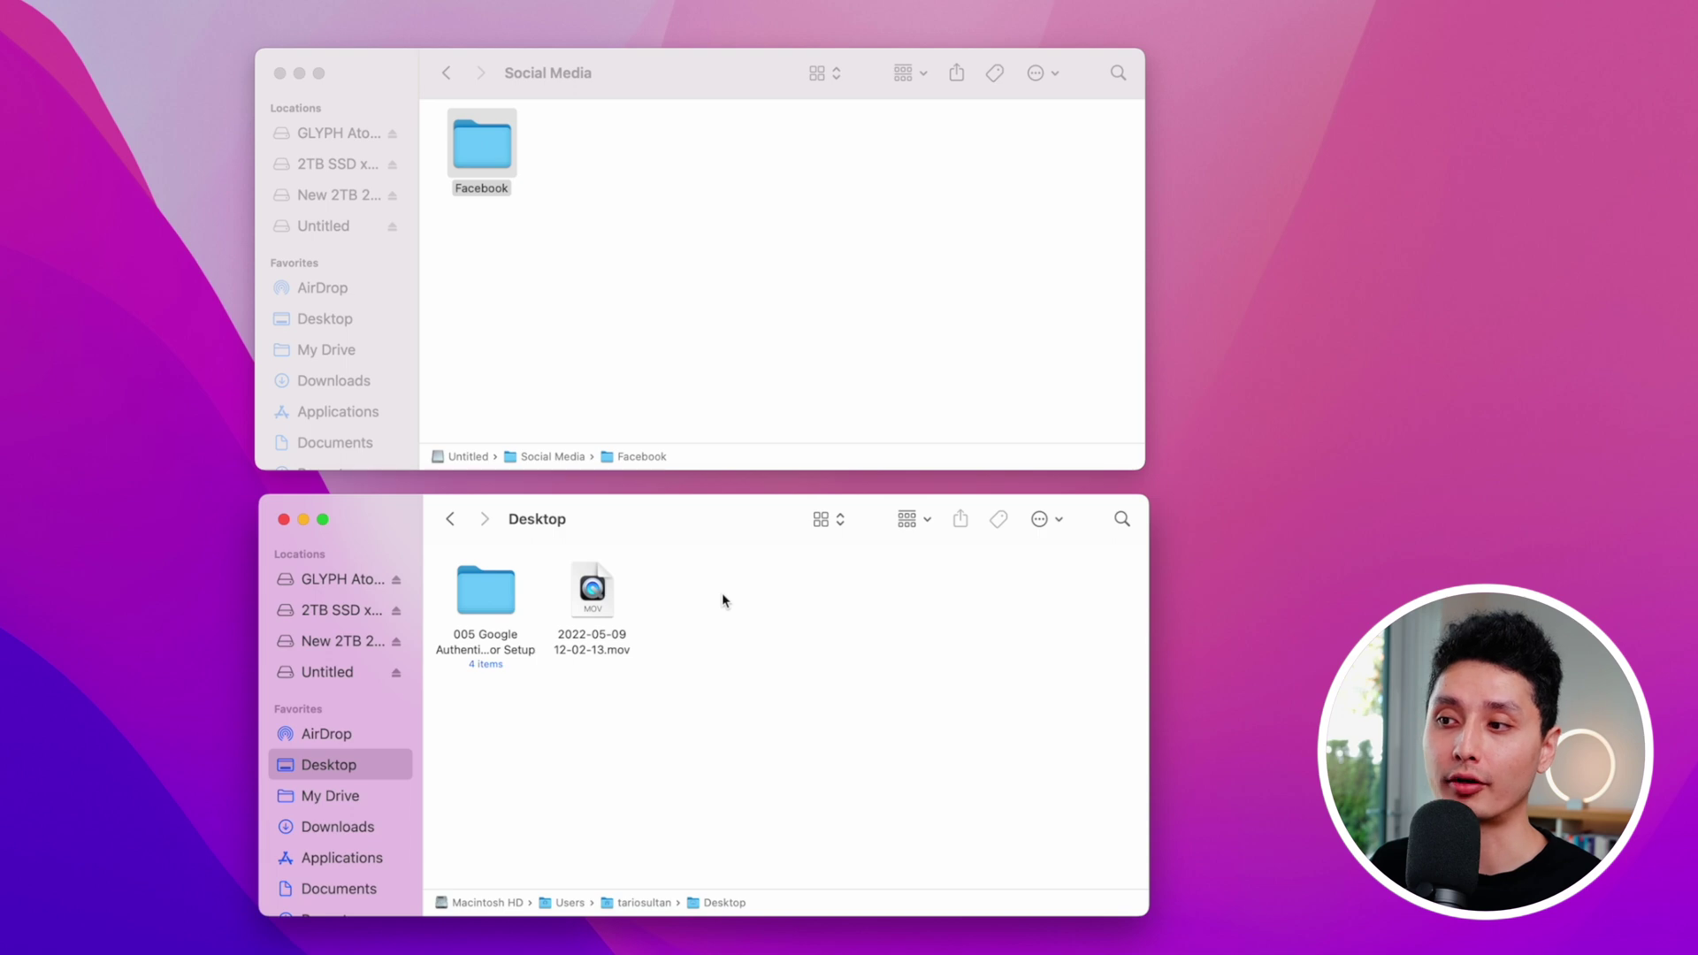
{"action": "left_click", "coordinate": [581, 273]}
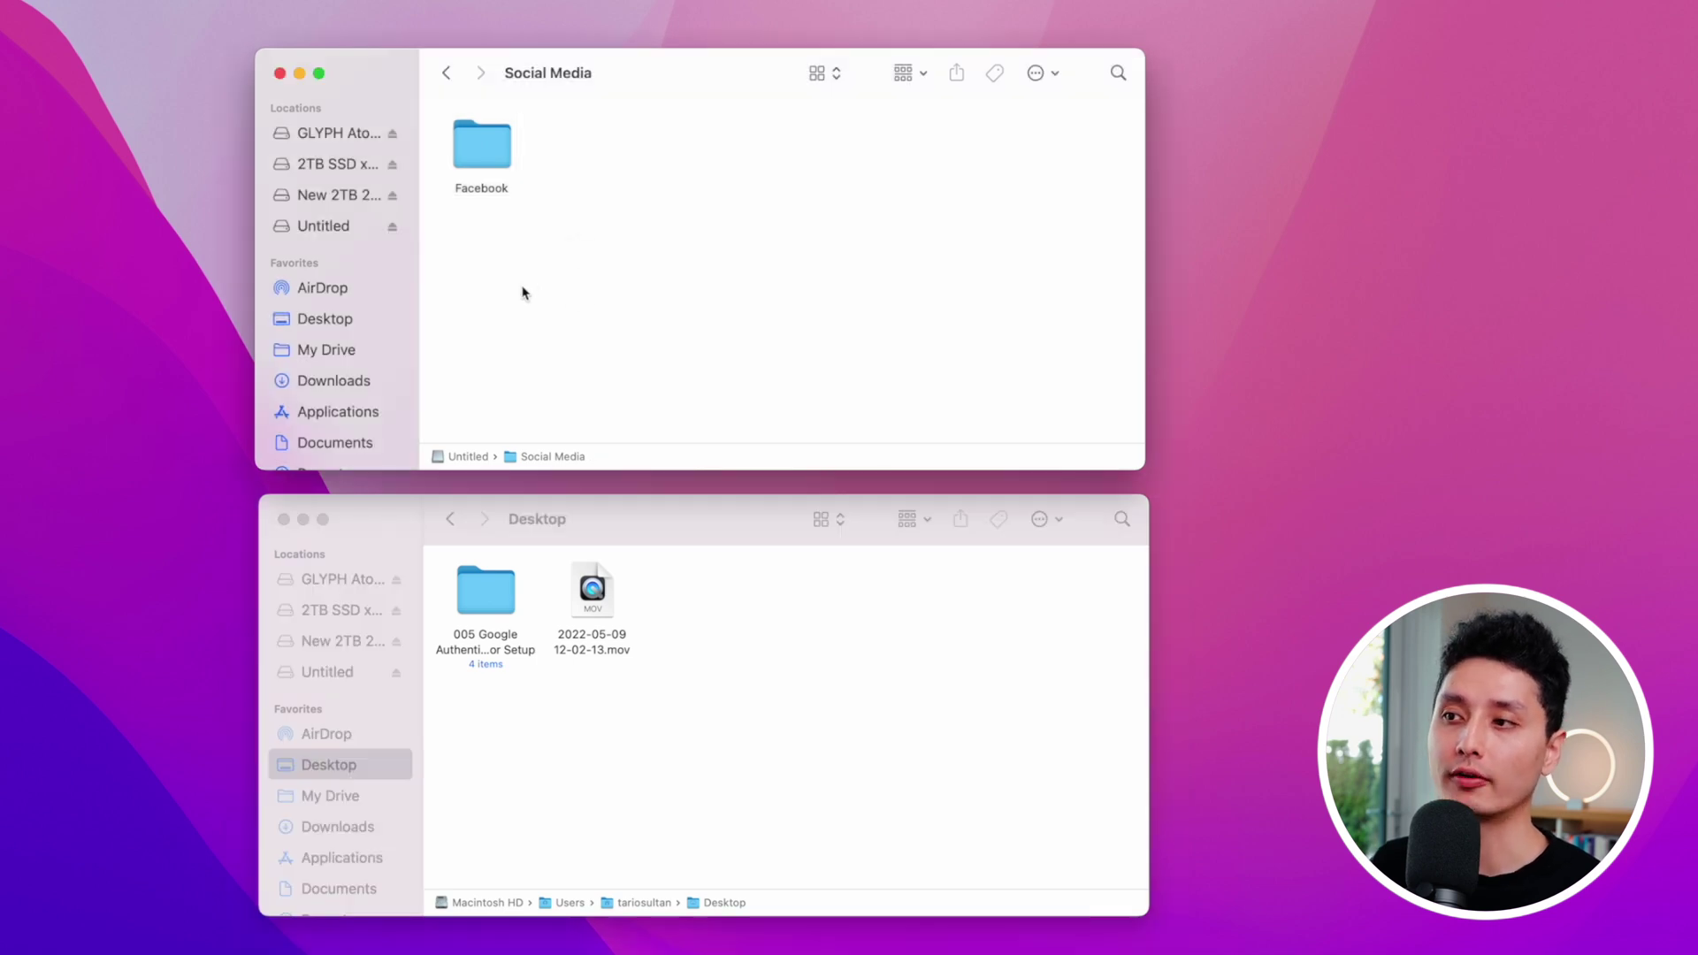
{"action": "left_click", "coordinate": [481, 130]}
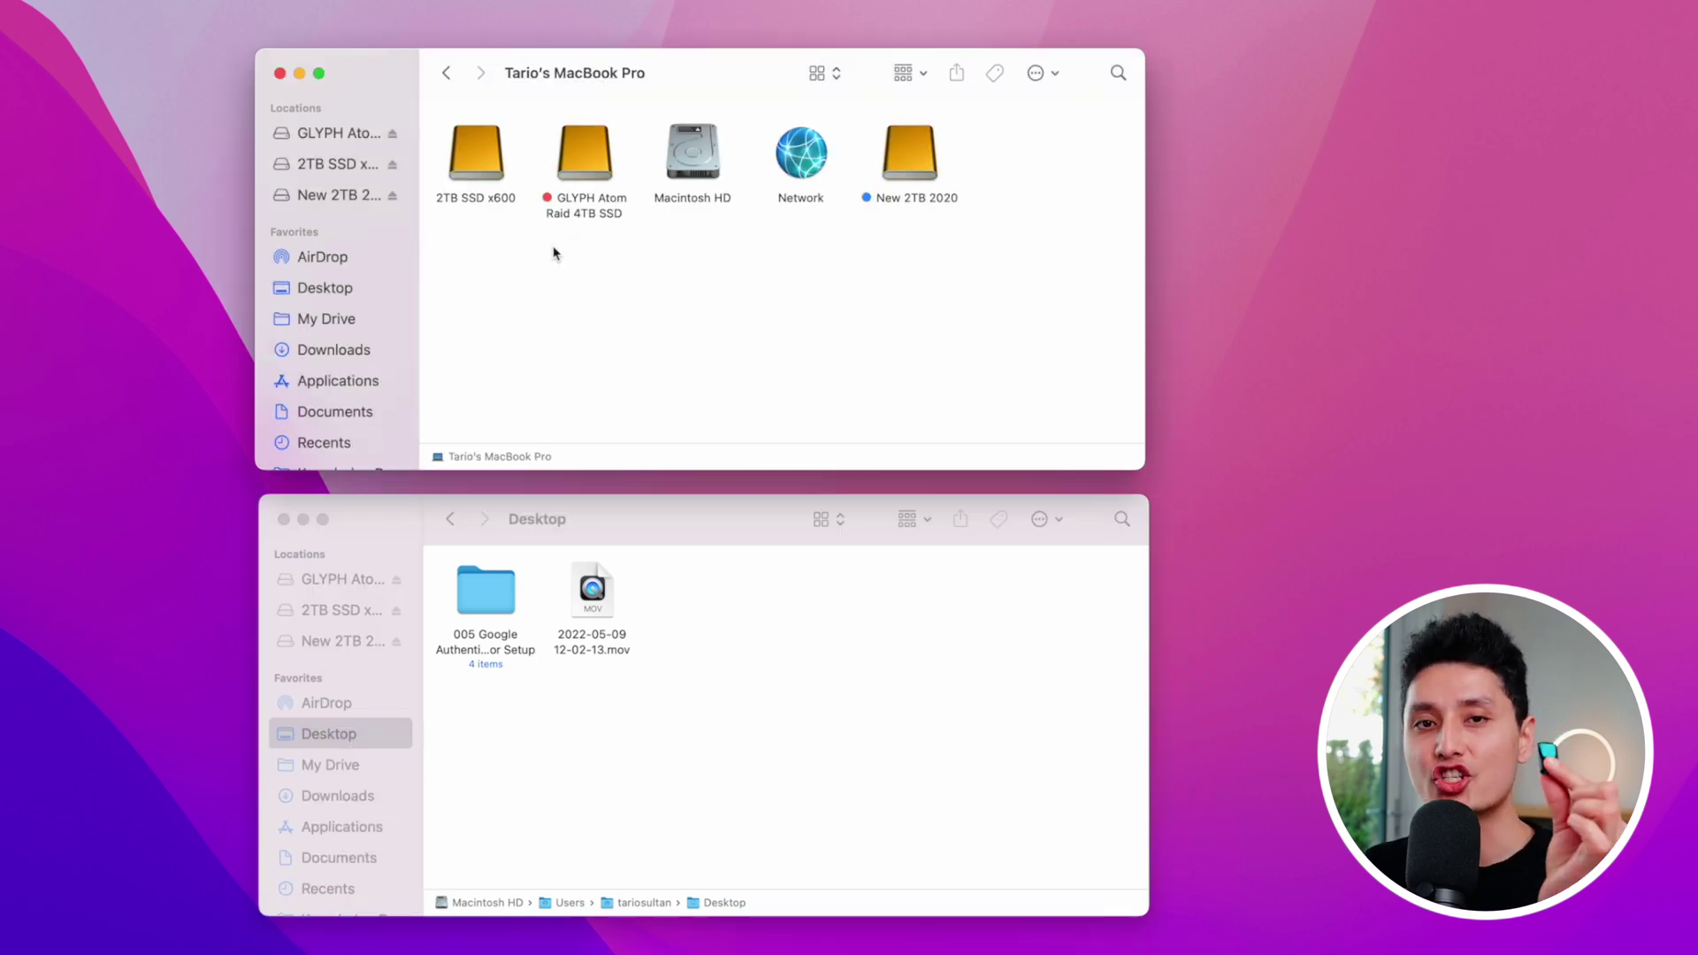